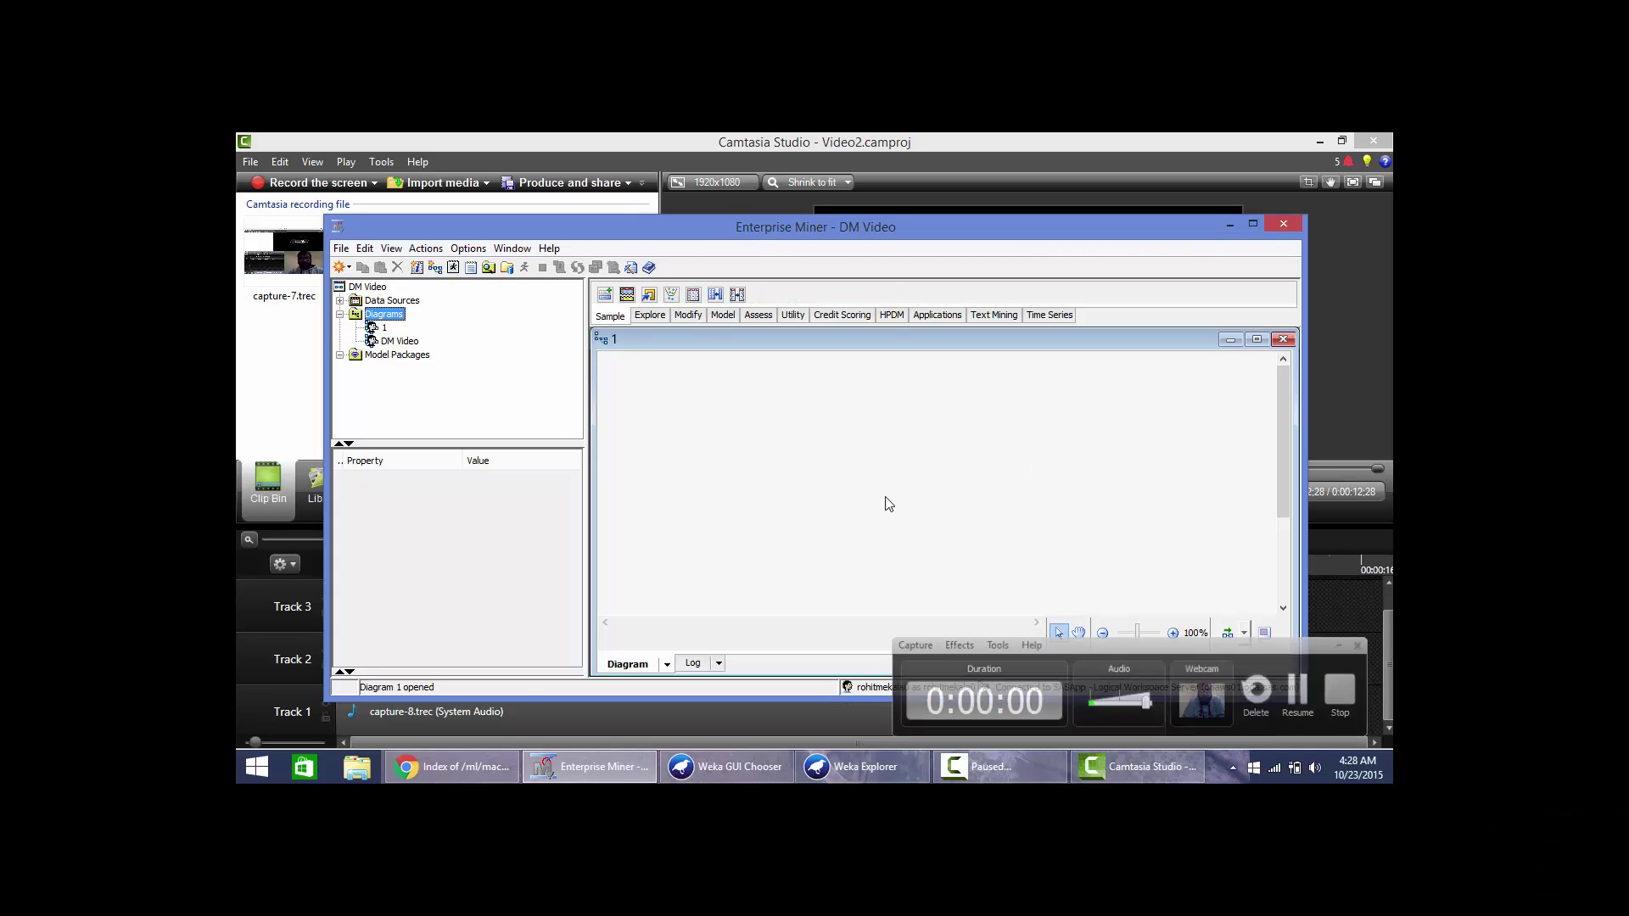
Step: Create the diagram Video2 under Diagrams in the DM Video project
{"action": "key", "text": "F9"}
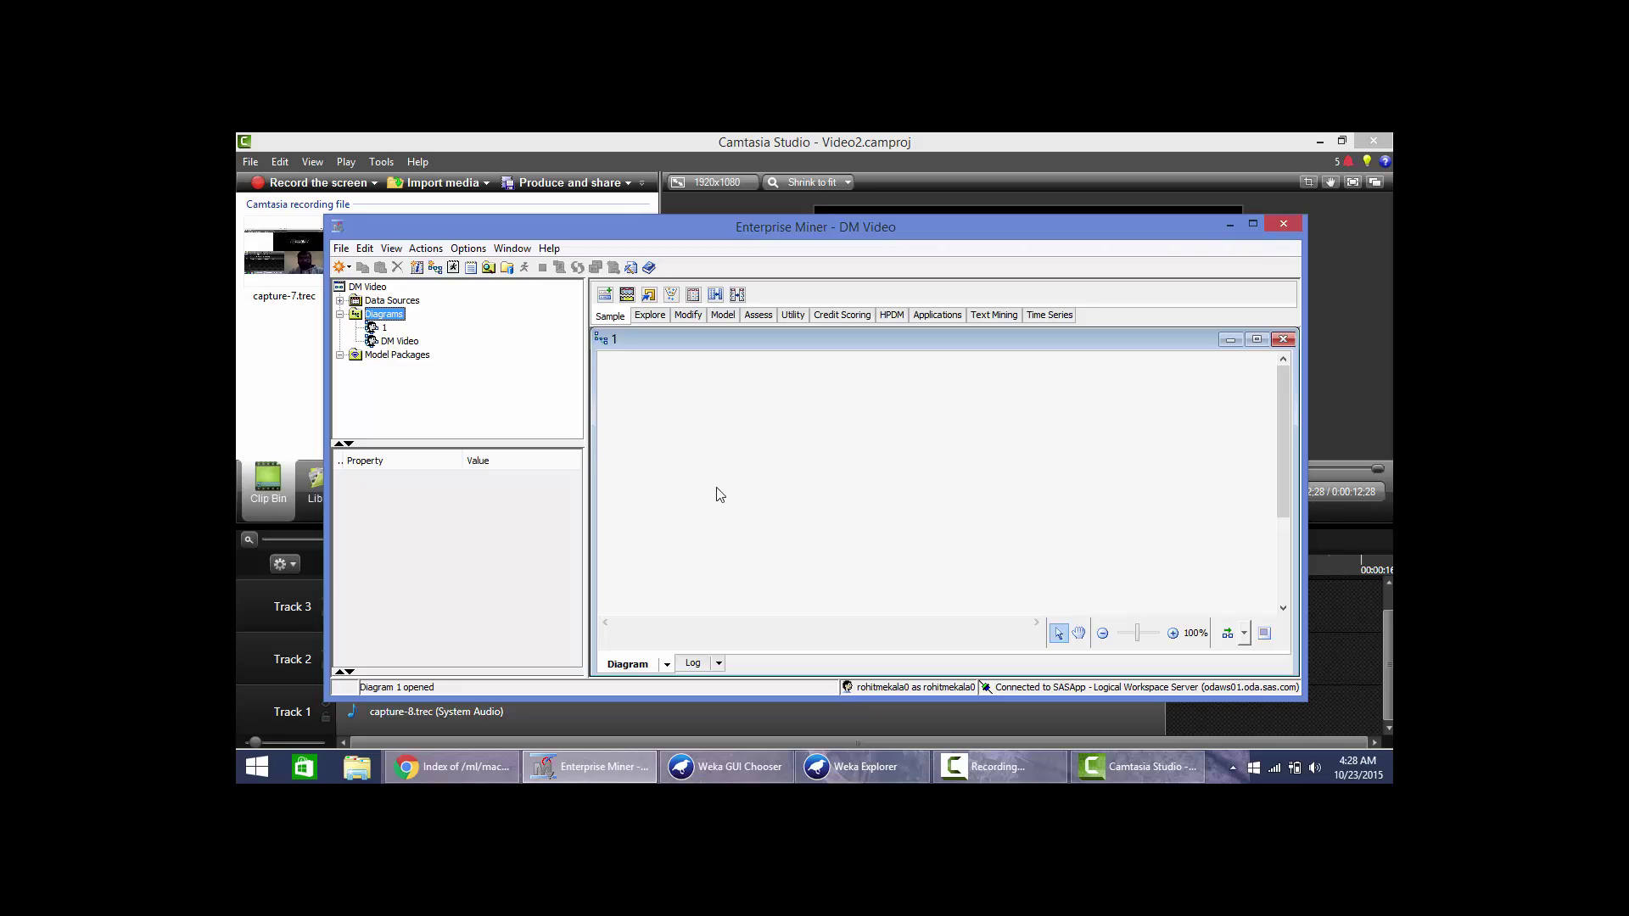
{"action": "right_click", "coordinate": [393, 319]}
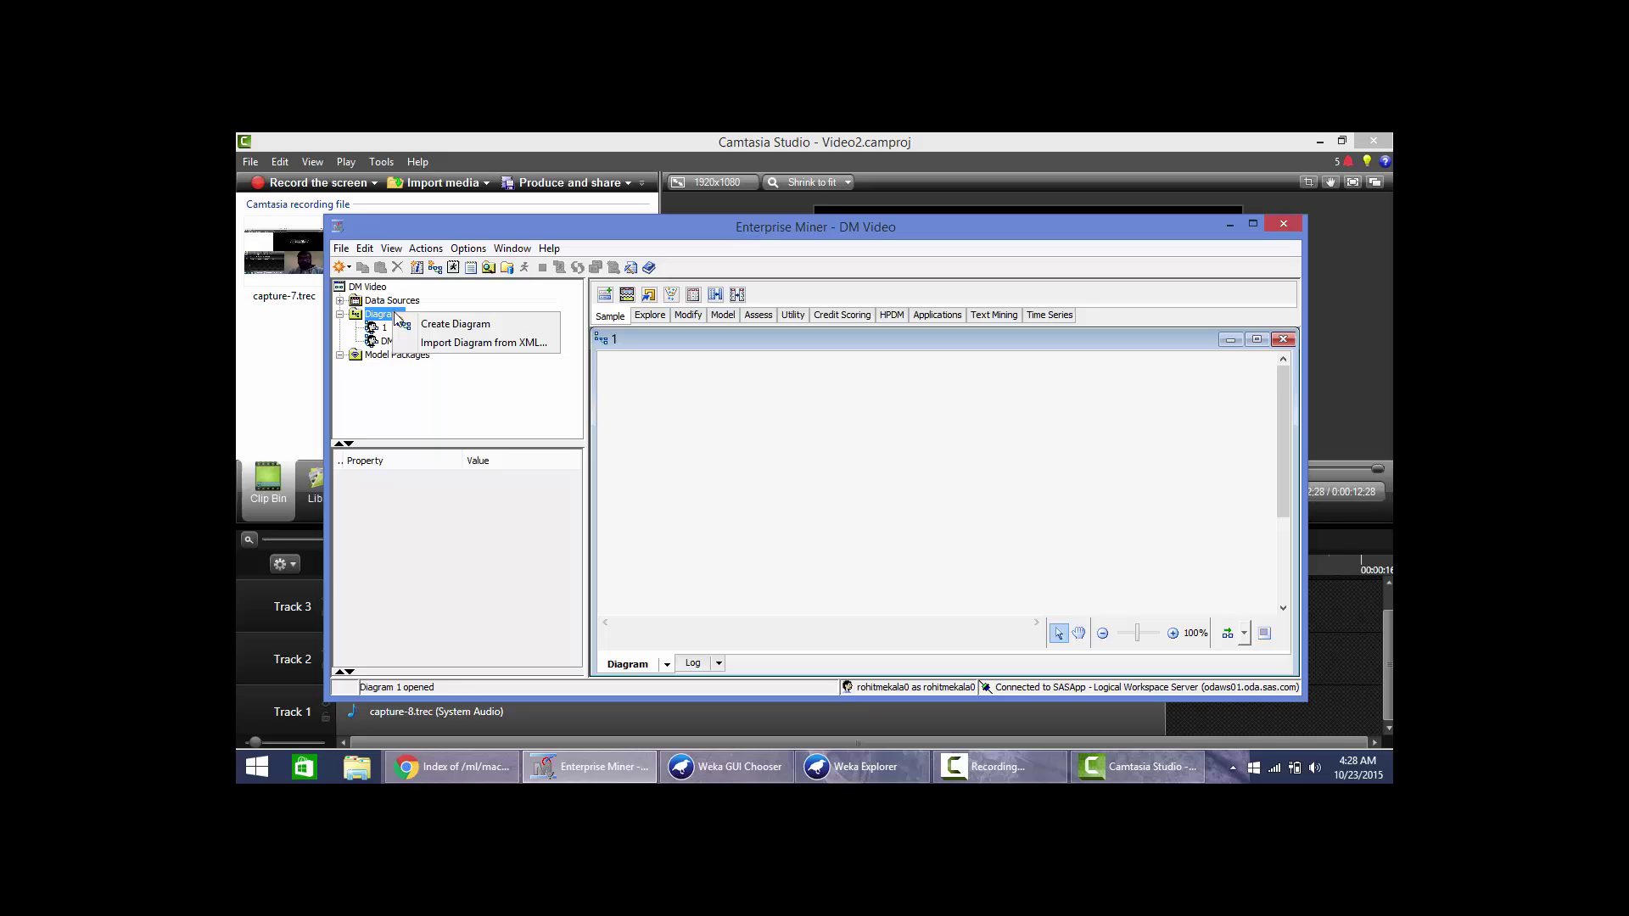
{"action": "left_click", "coordinate": [457, 329]}
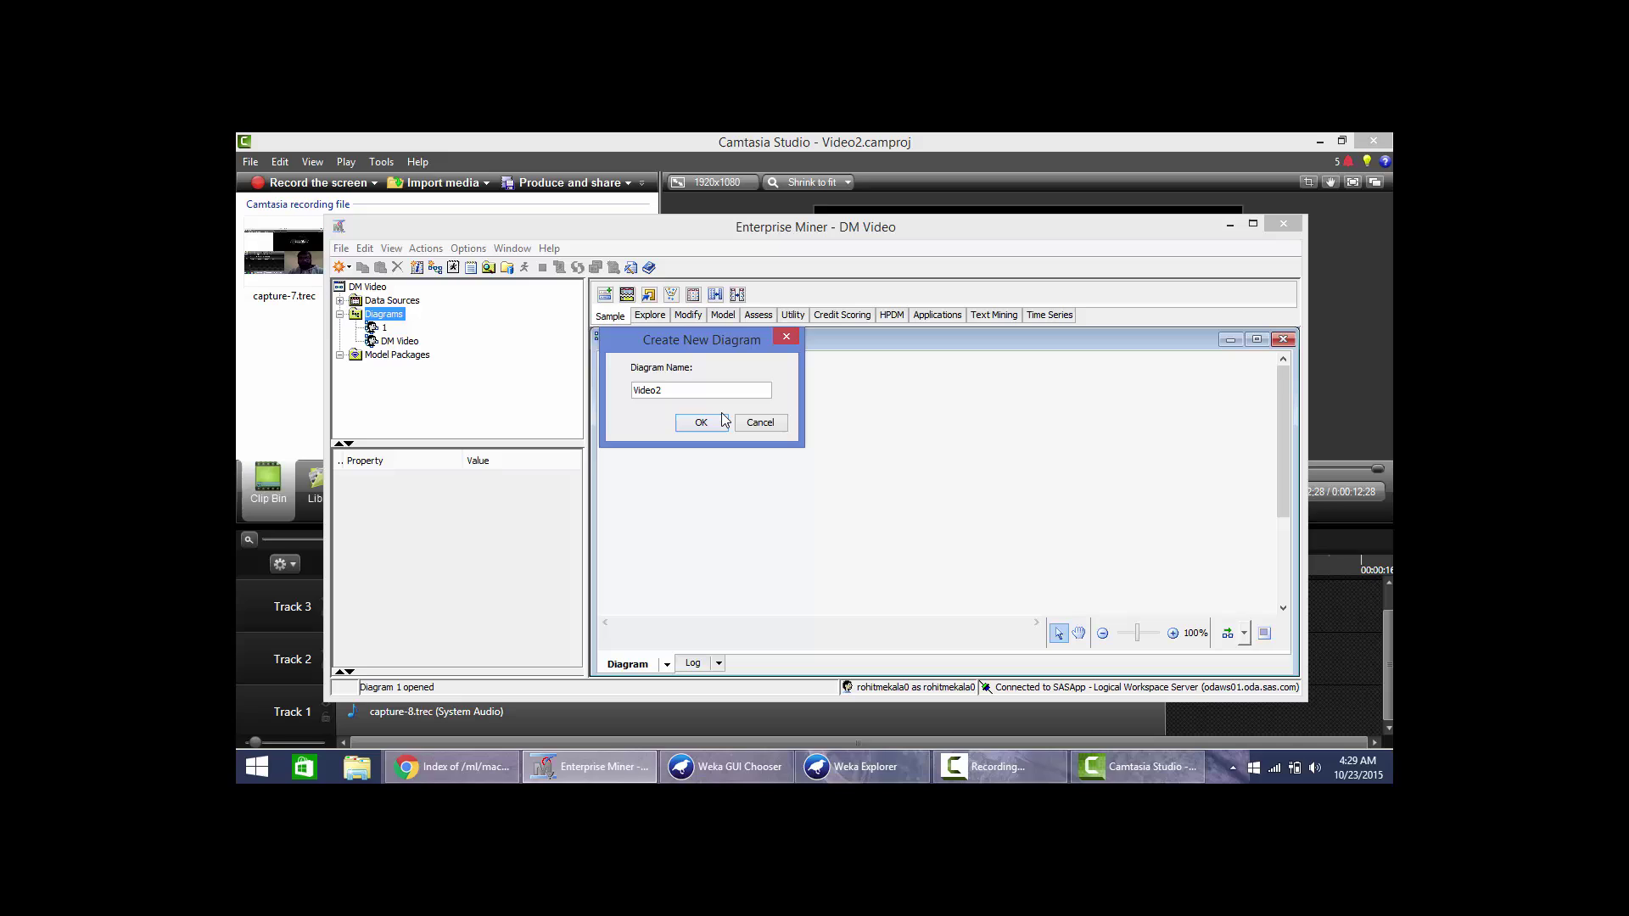
{"action": "left_click", "coordinate": [723, 417]}
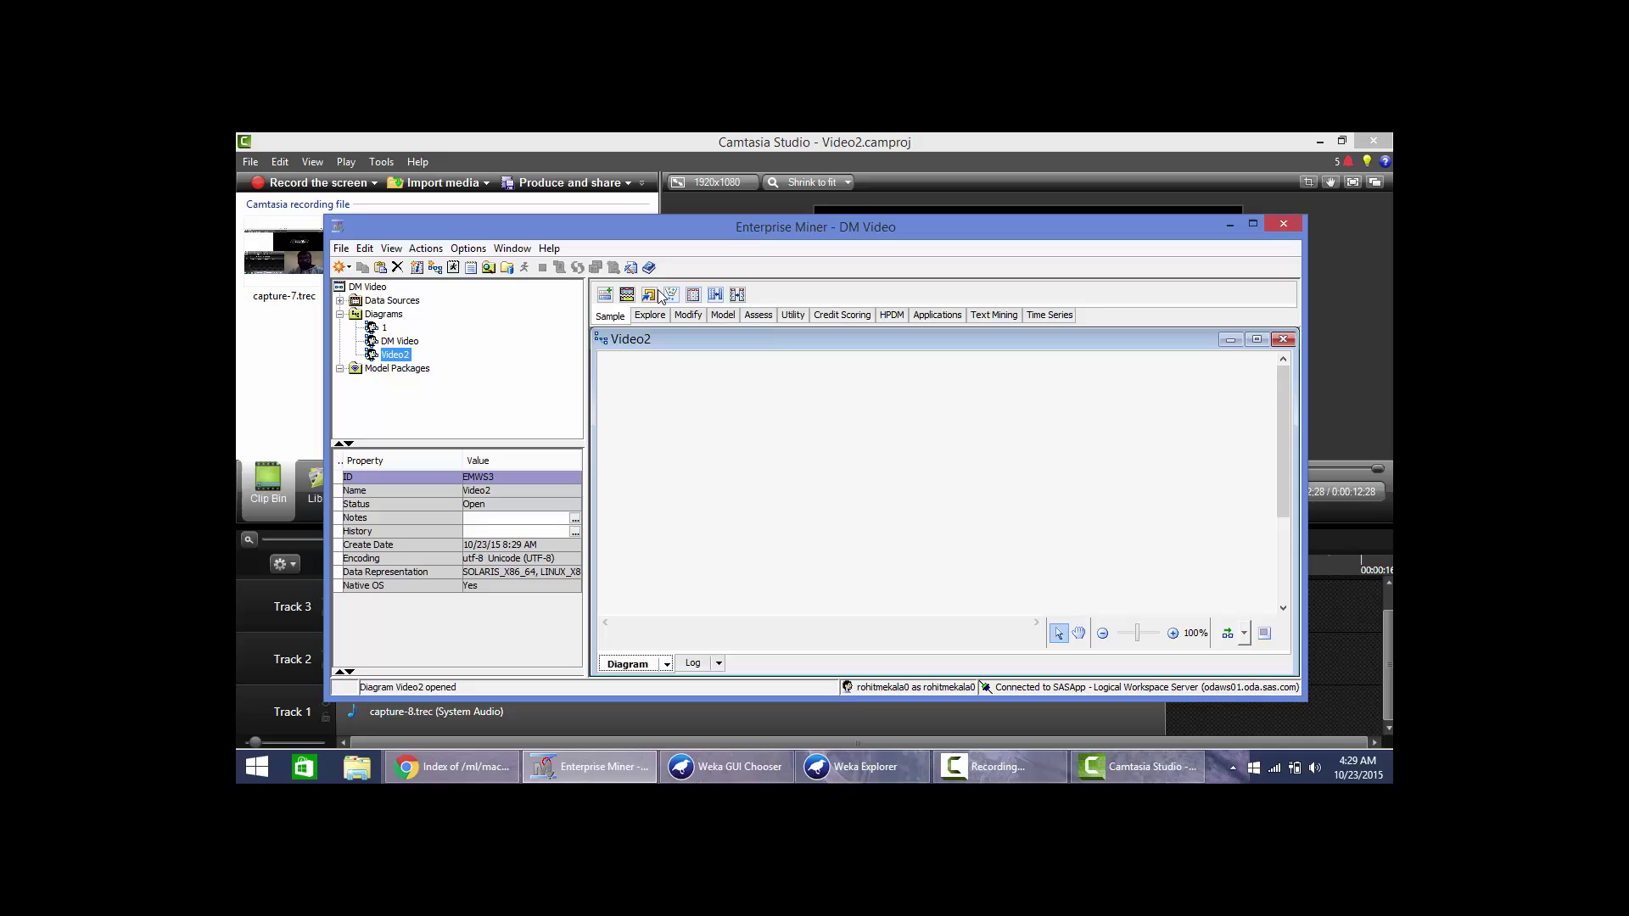
Step: Place a File Import node on the Video2 diagram and review its imported data
{"action": "left_click_drag", "start_coordinate": [650, 295], "coordinate": [639, 395]}
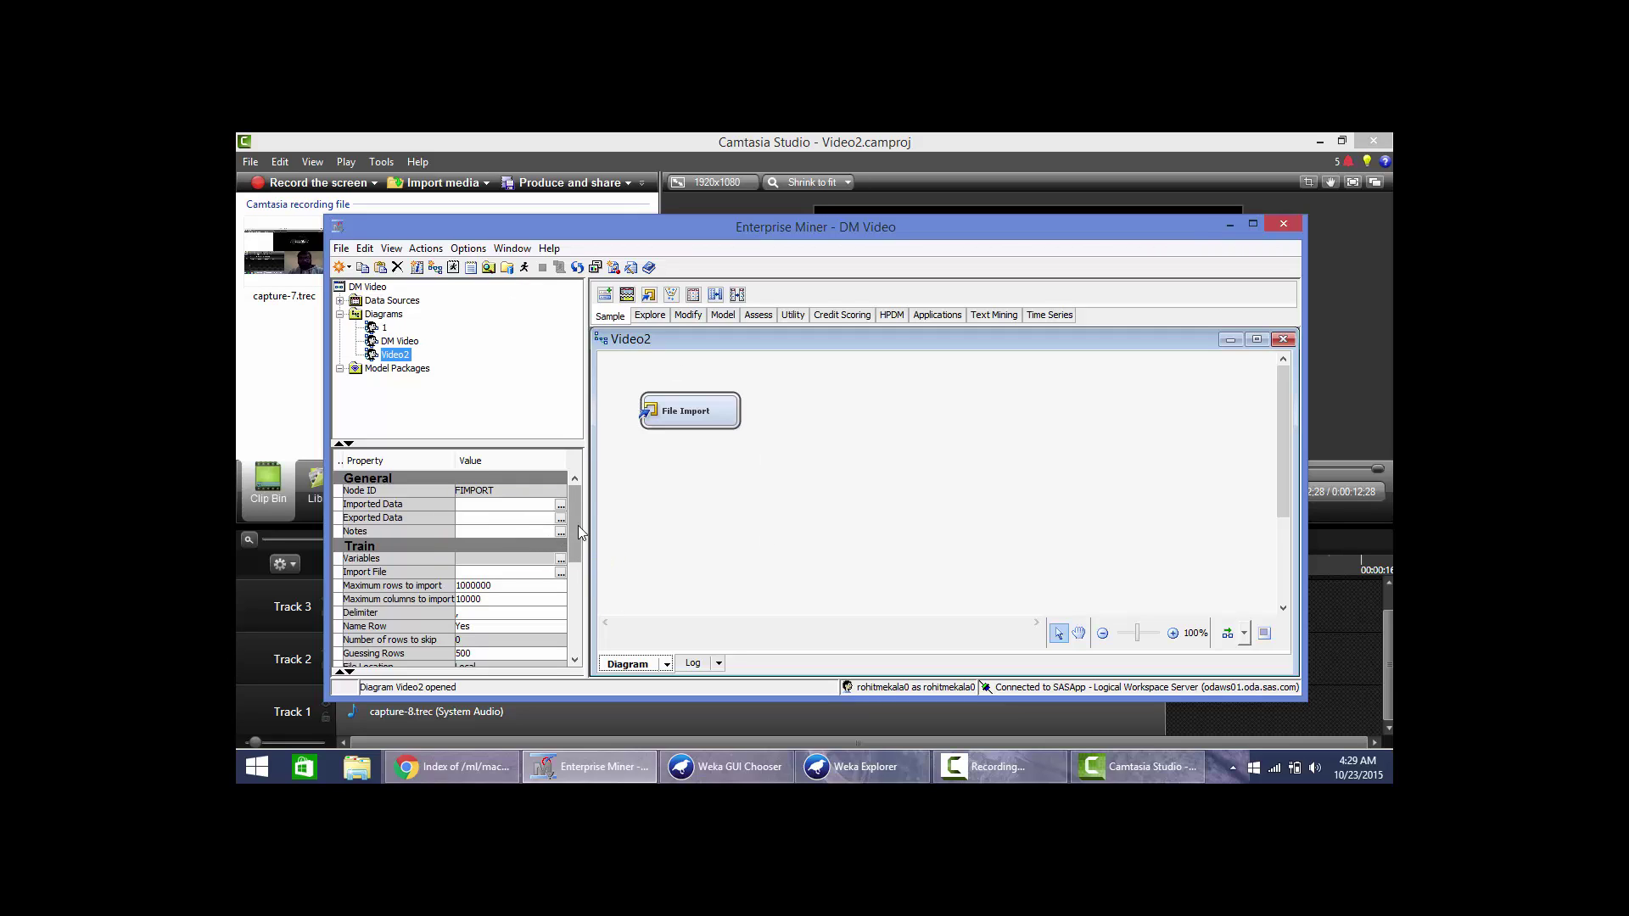
{"action": "left_click", "coordinate": [560, 506]}
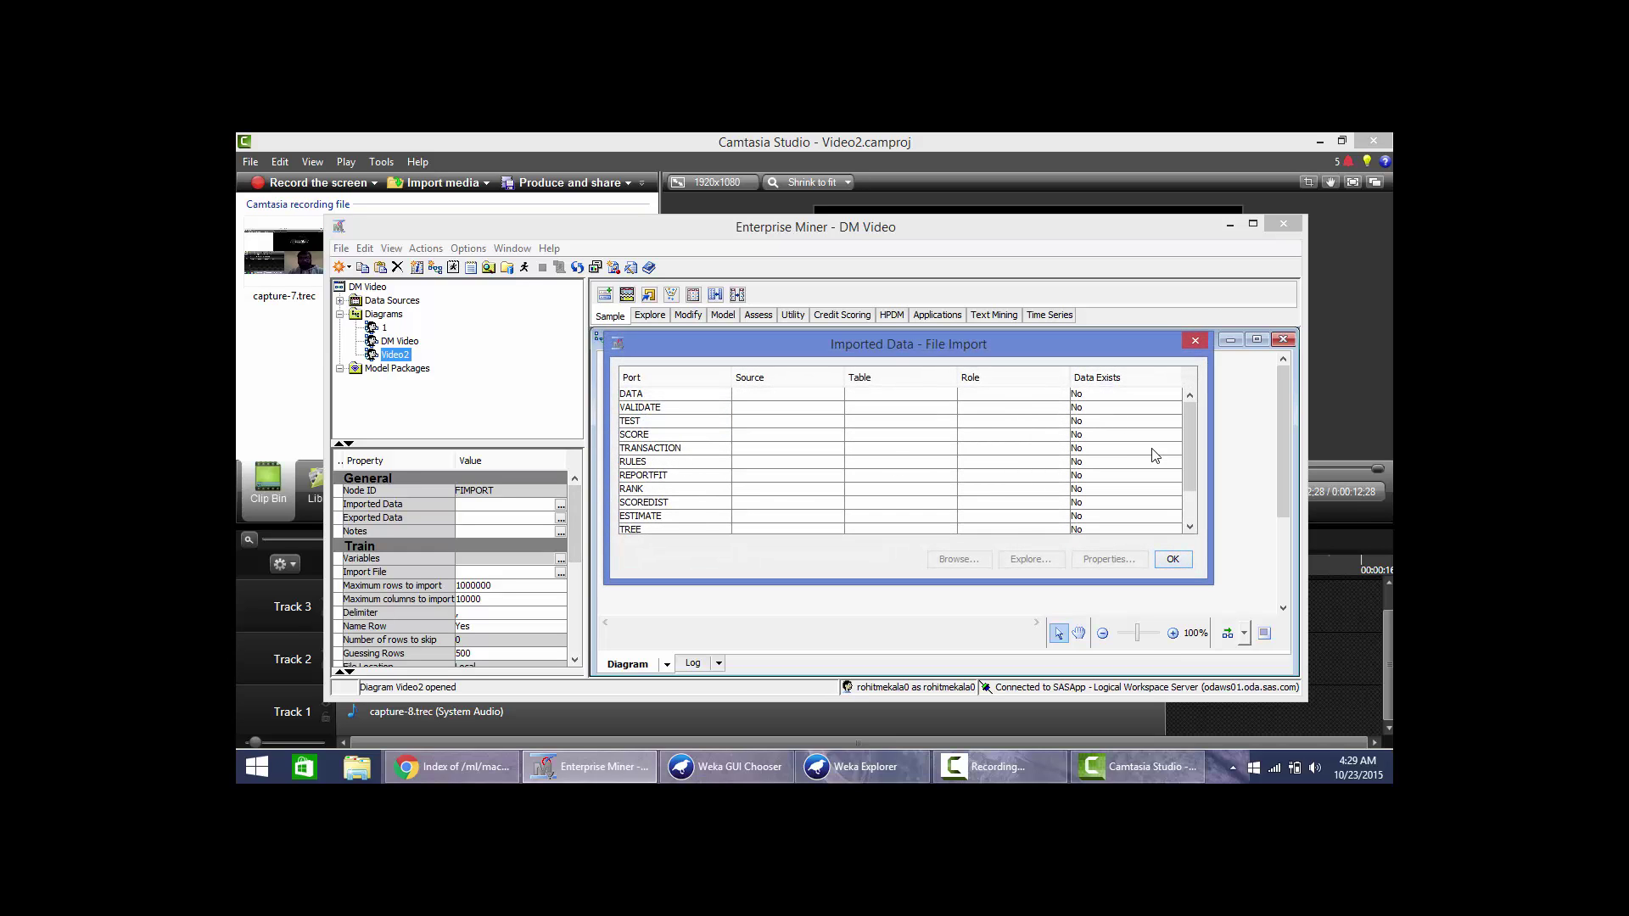
{"action": "left_click", "coordinate": [1194, 342]}
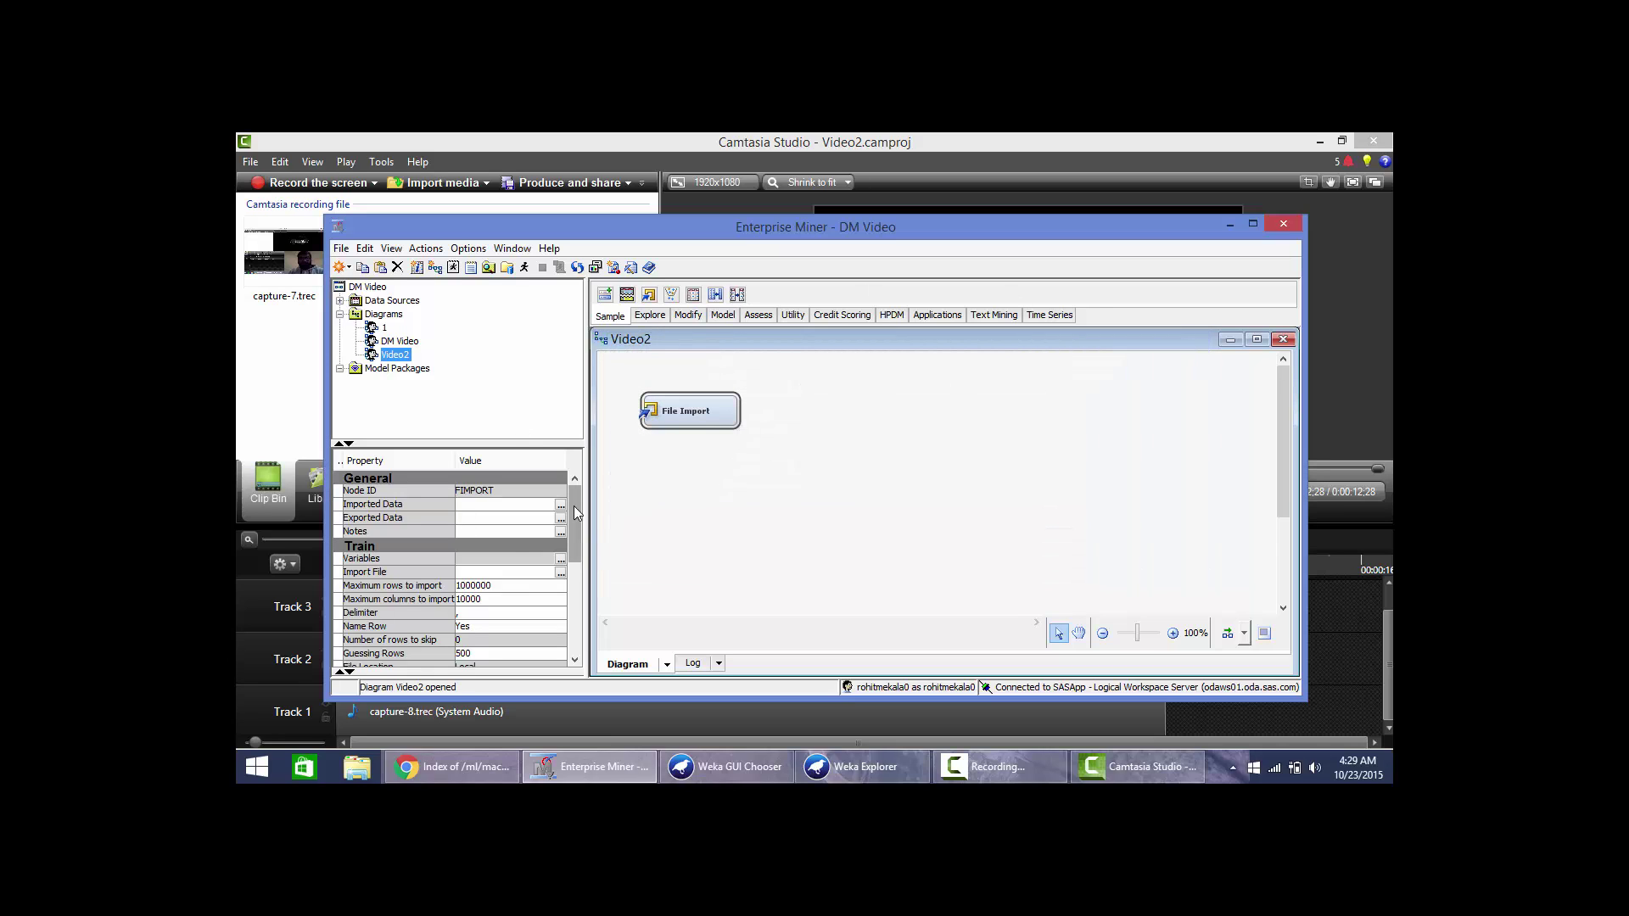
Step: Set the File Import node's import file to column_2C_weka.csv from the Desktop
{"action": "left_click", "coordinate": [560, 573]}
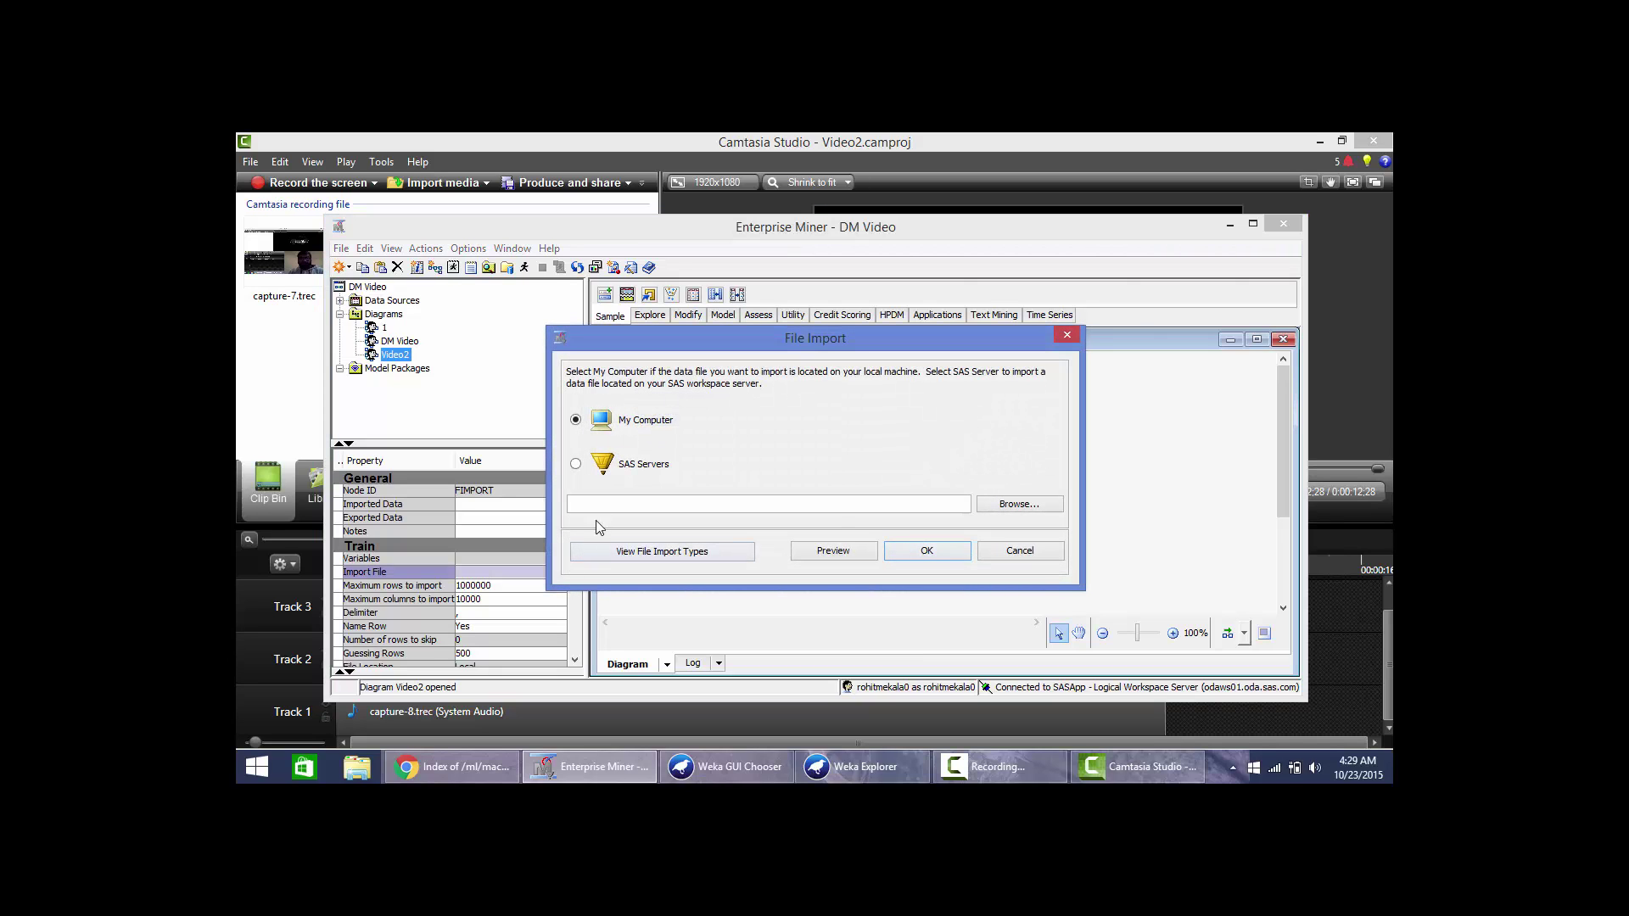
{"action": "left_click", "coordinate": [920, 554]}
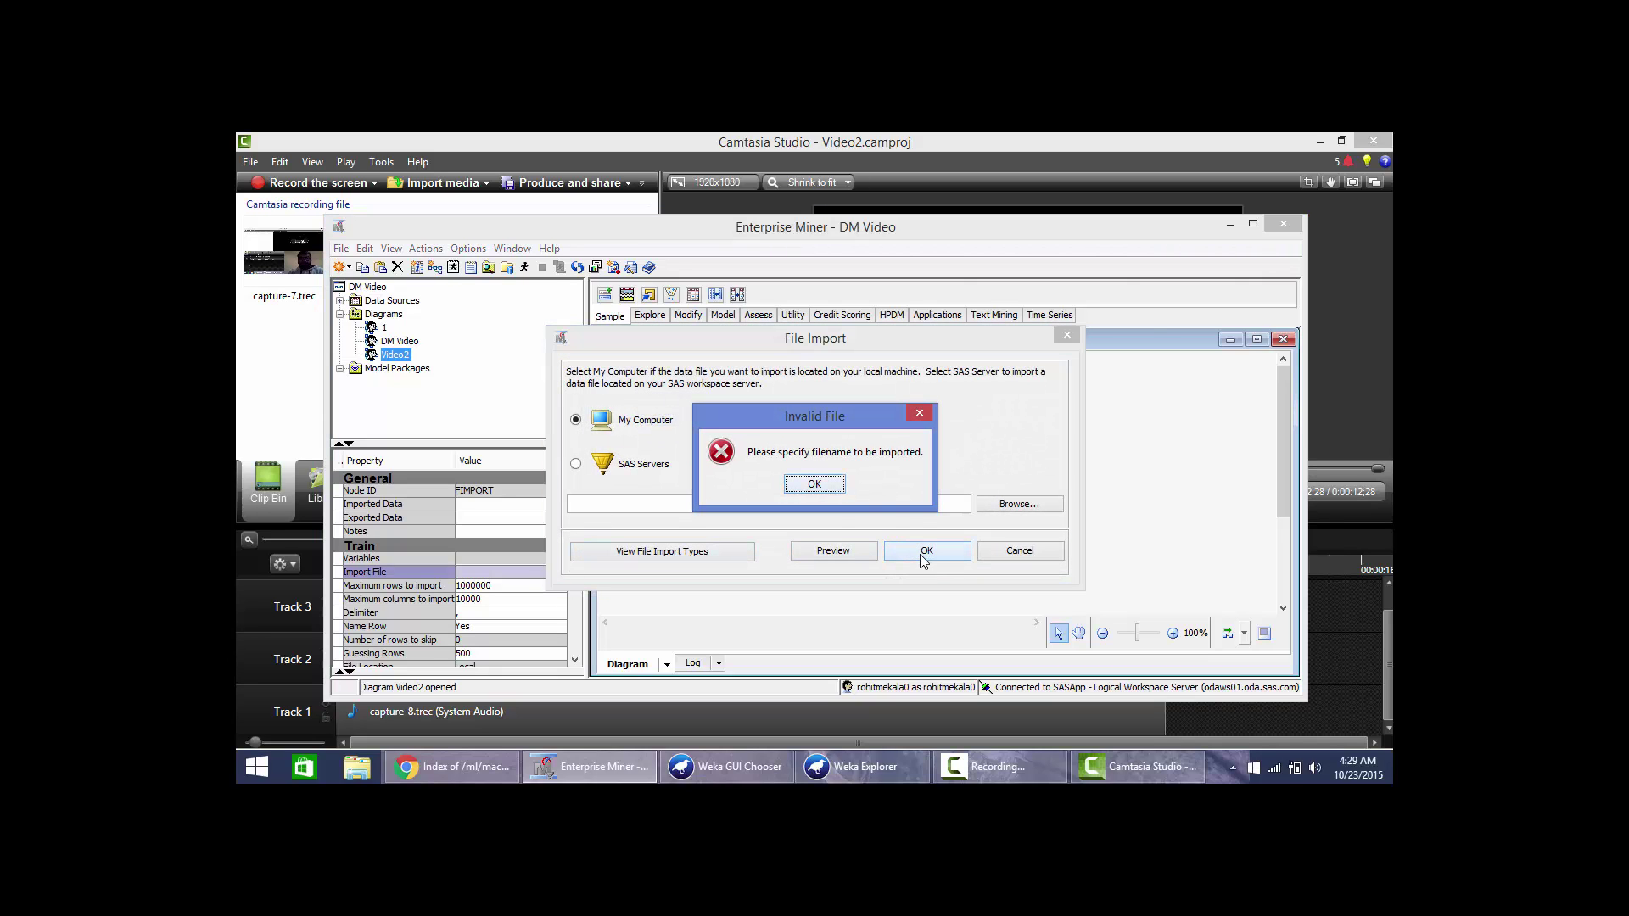
{"action": "left_click", "coordinate": [815, 484]}
{"action": "left_click", "coordinate": [1019, 504]}
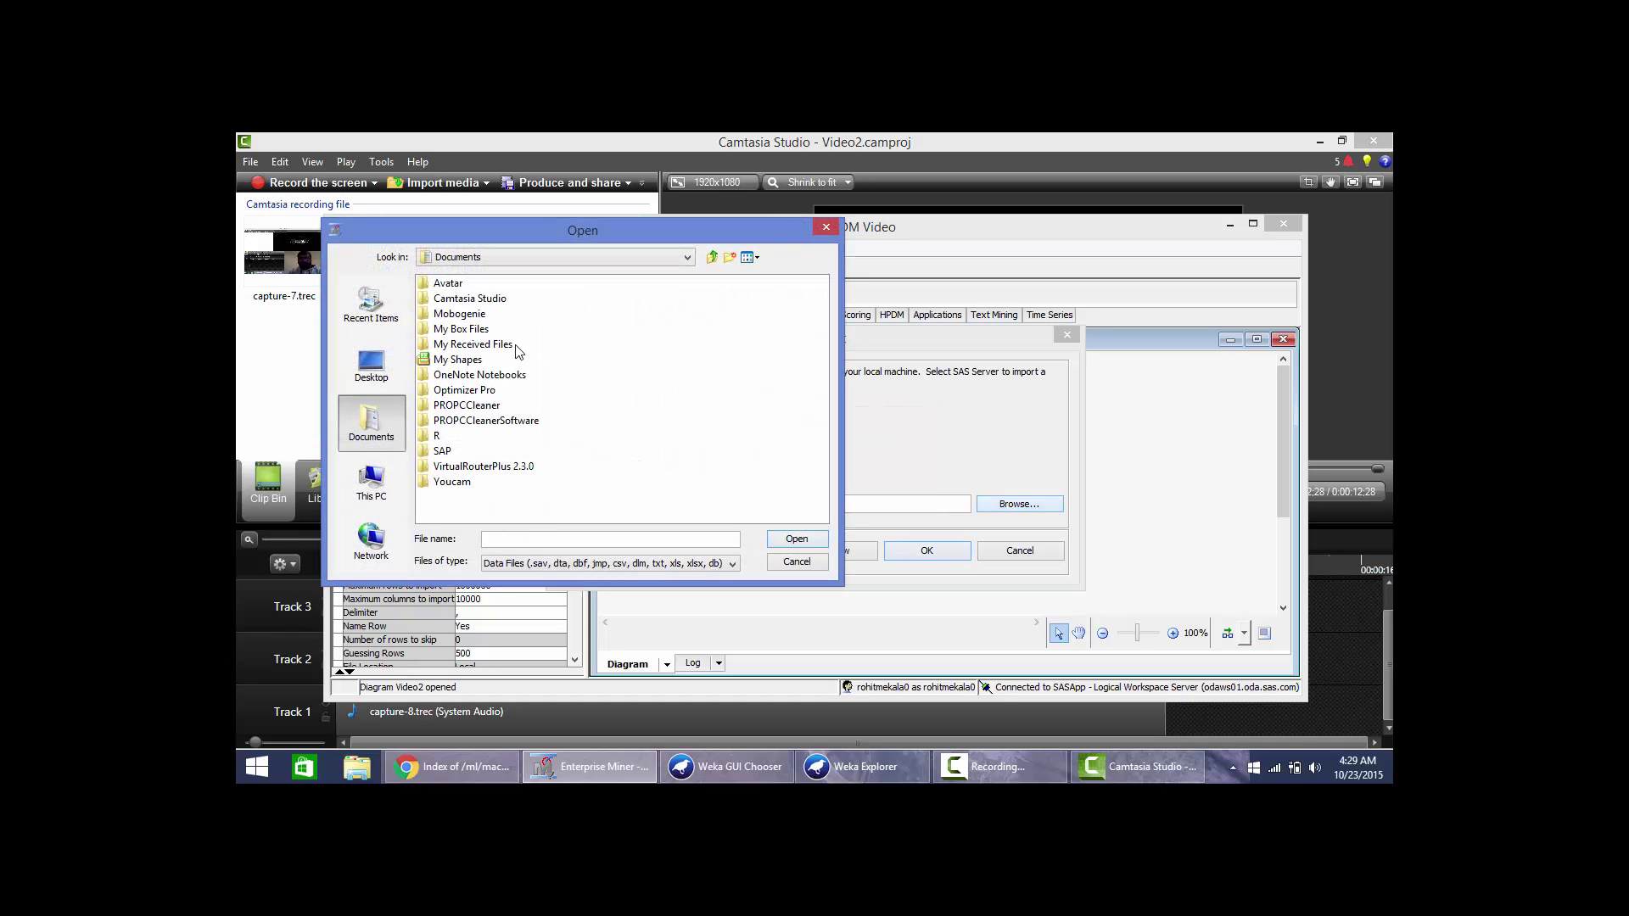
{"action": "left_click", "coordinate": [361, 376]}
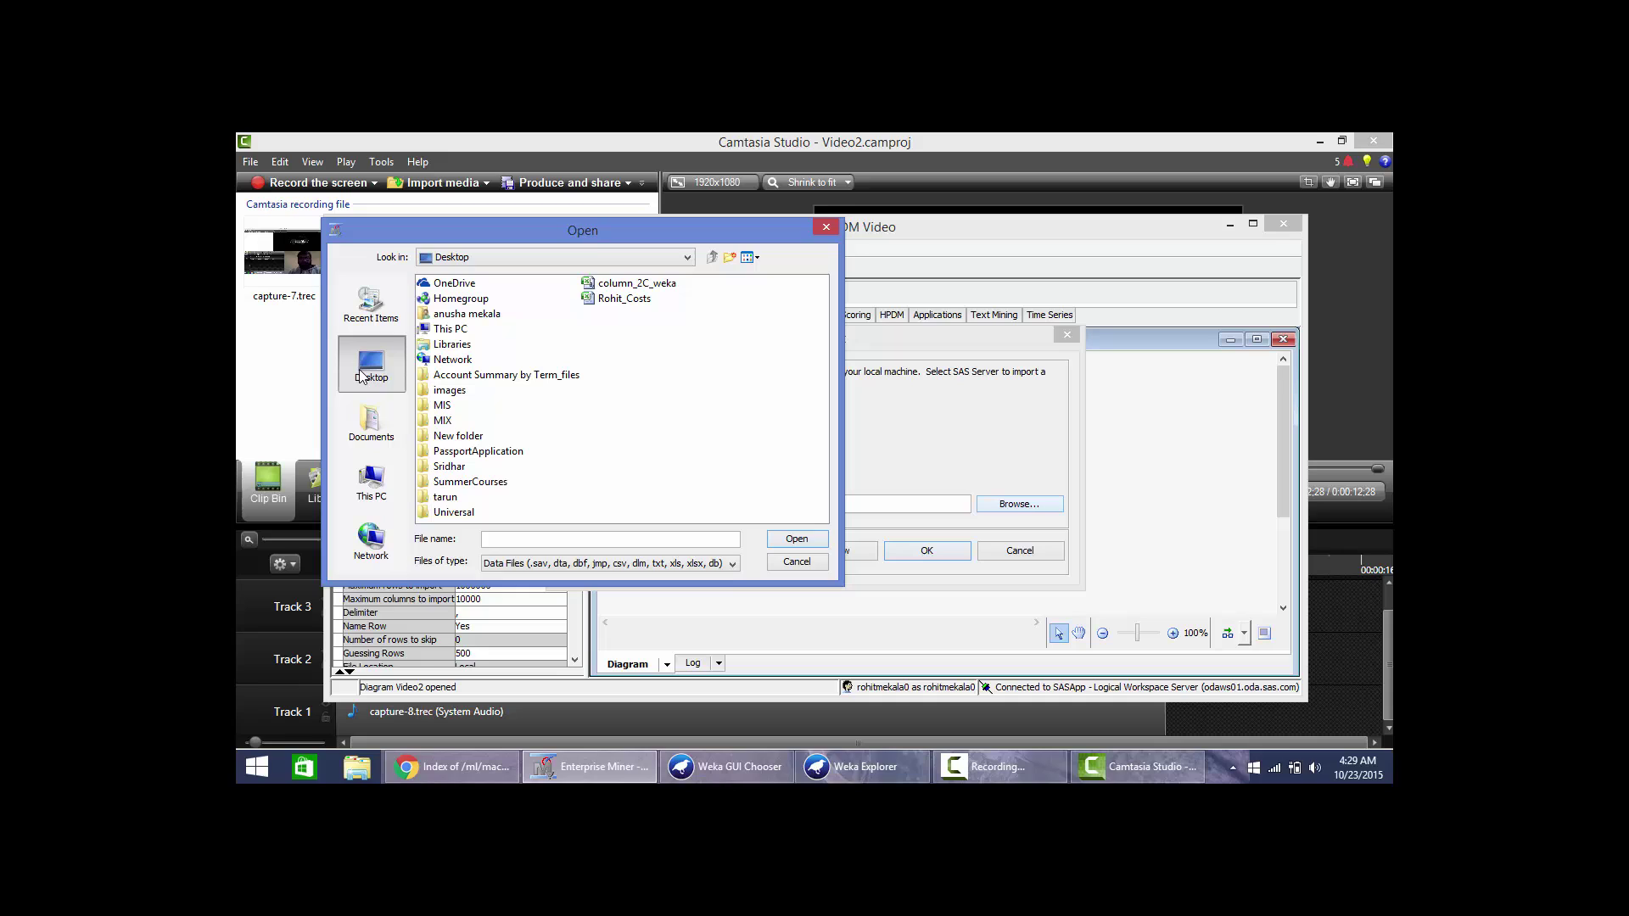
{"action": "left_click", "coordinate": [637, 287]}
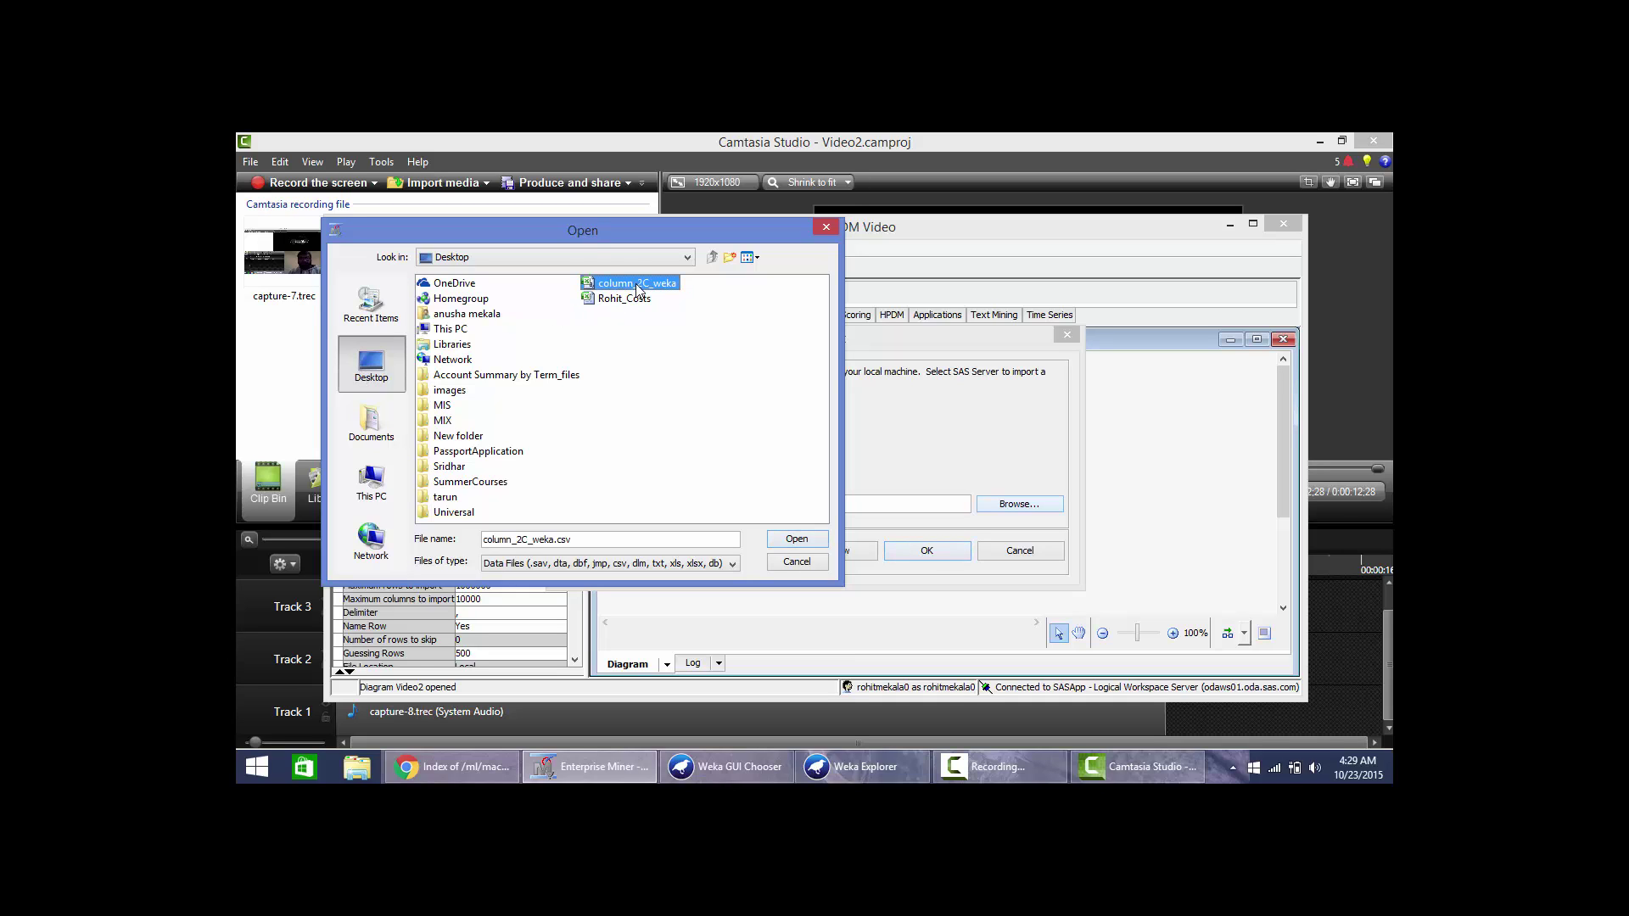
{"action": "left_click", "coordinate": [795, 539]}
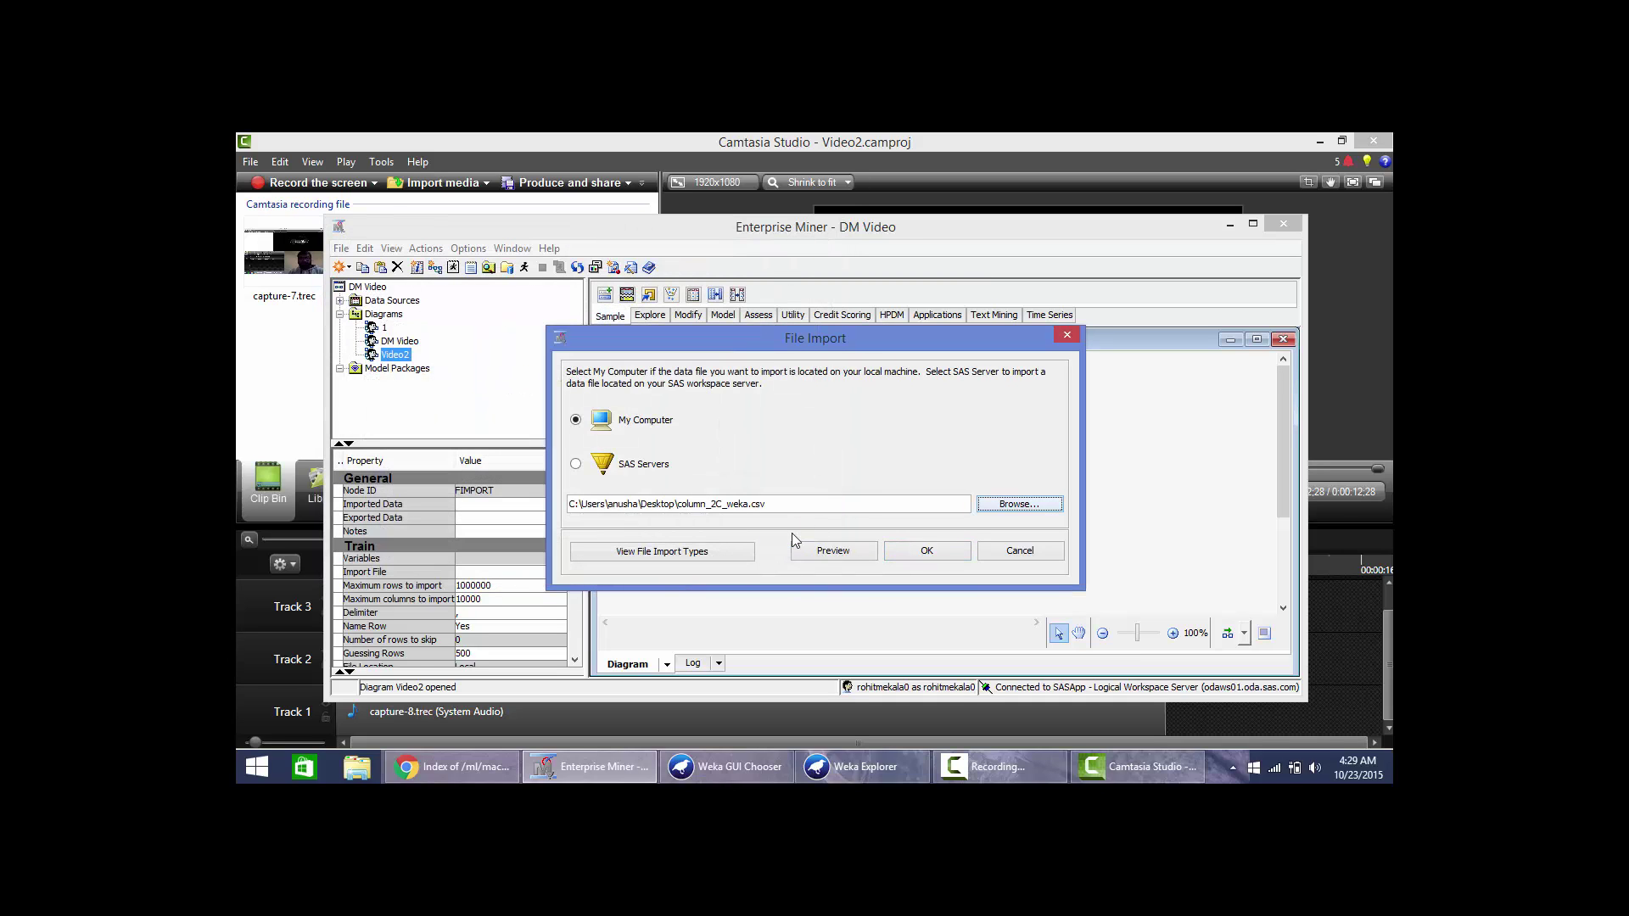
{"action": "left_click", "coordinate": [922, 554]}
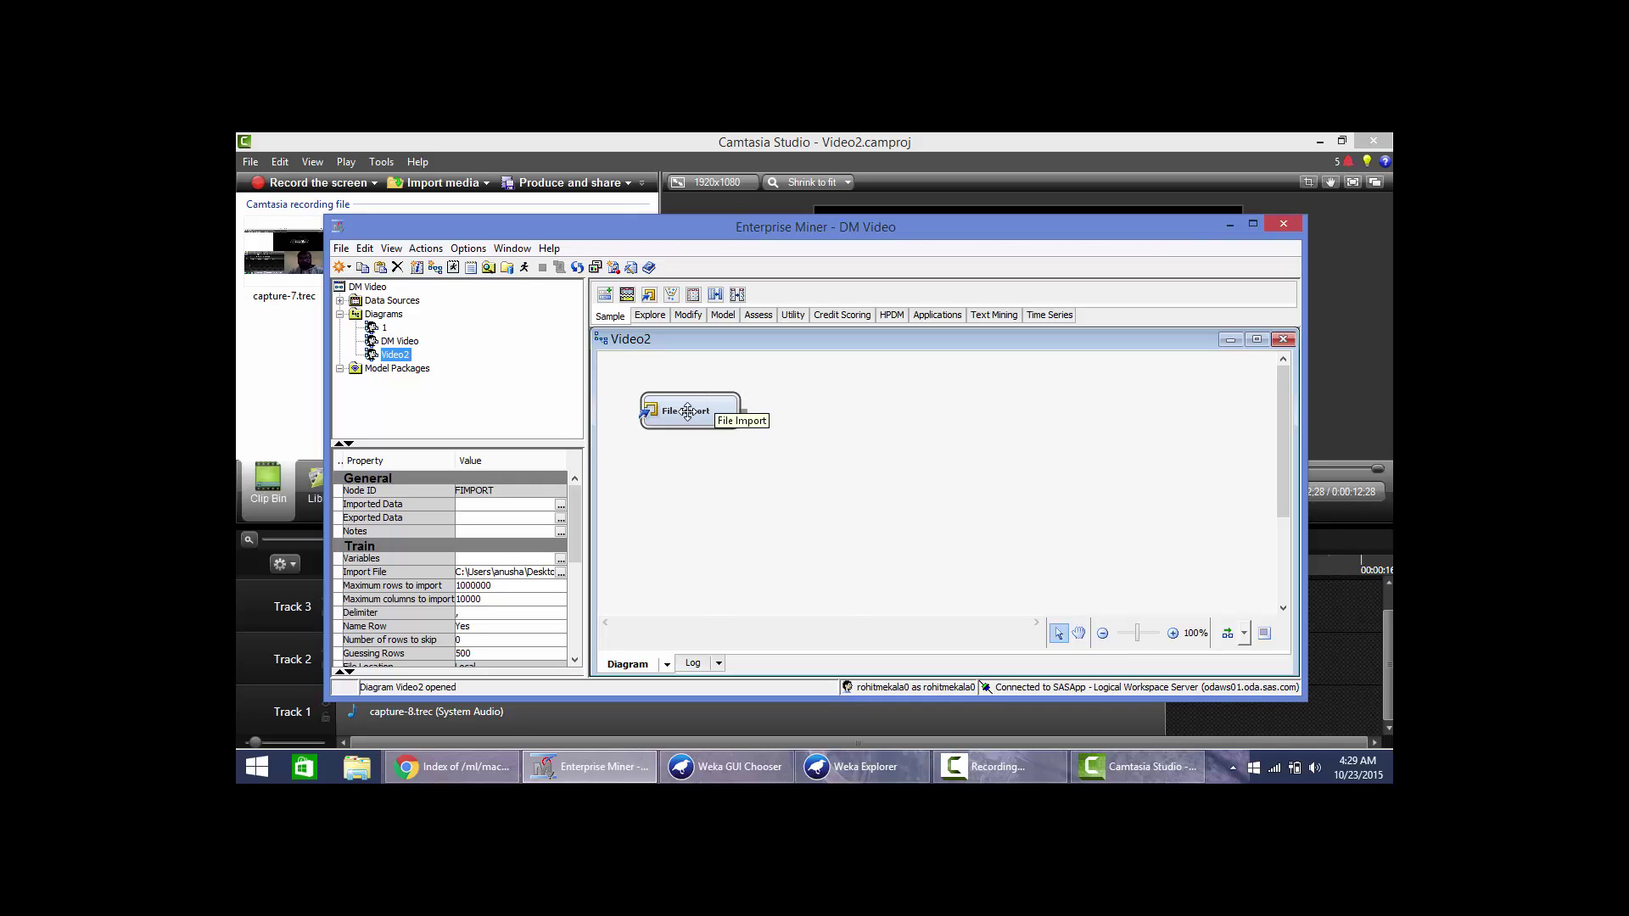
Step: Run the File Import node and acknowledge its successful completion
{"action": "right_click", "coordinate": [687, 412]}
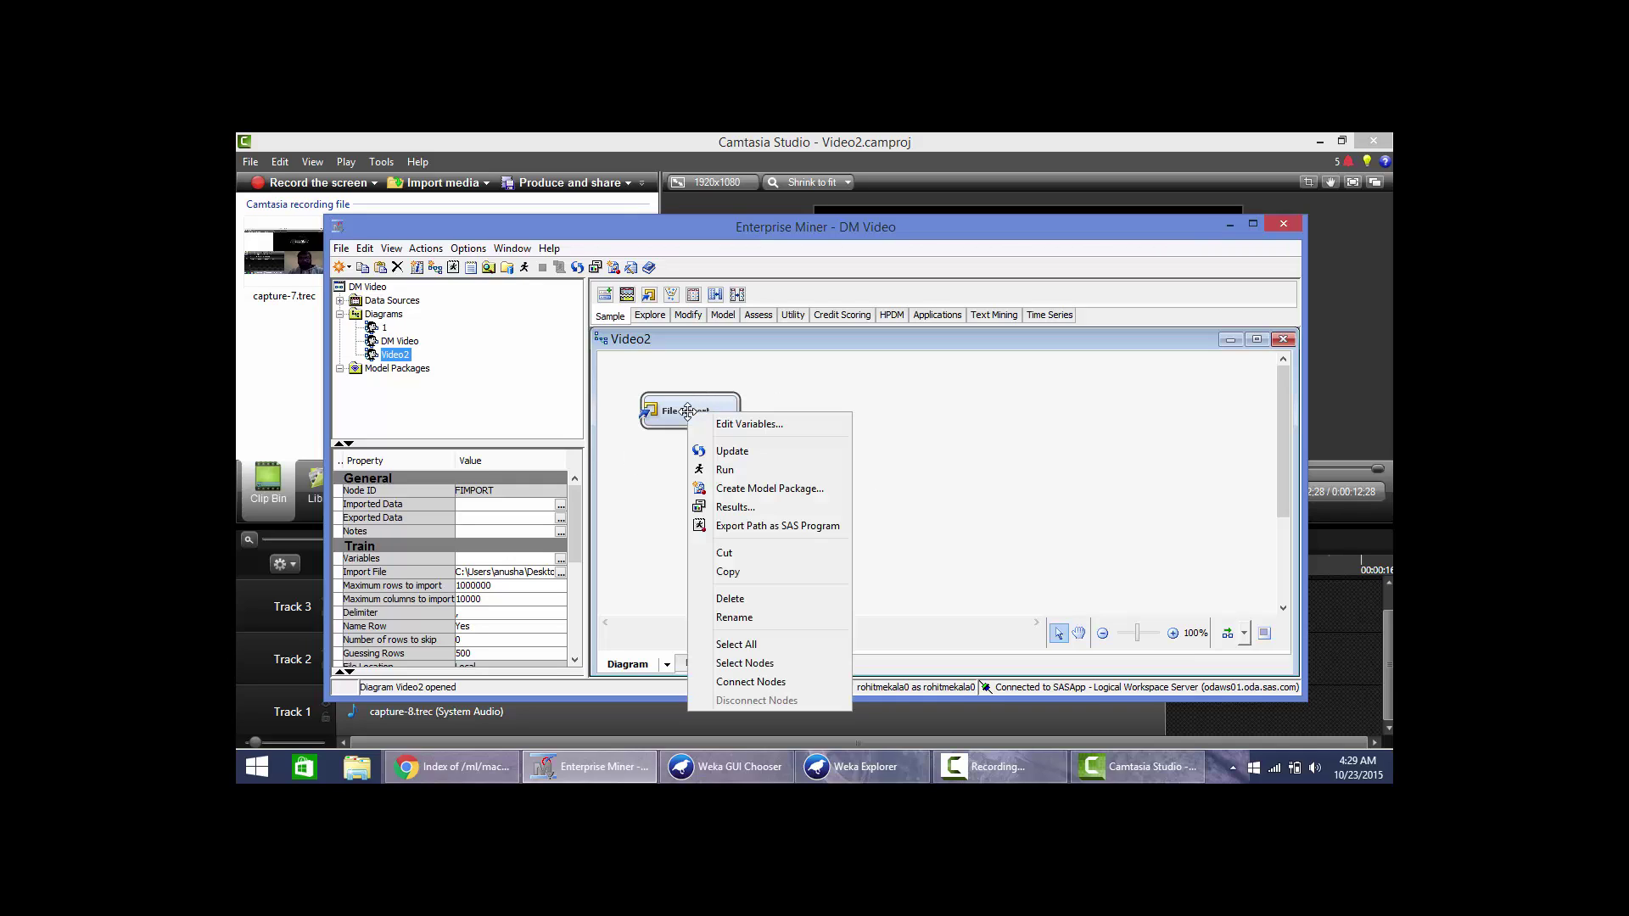
{"action": "left_click", "coordinate": [726, 470]}
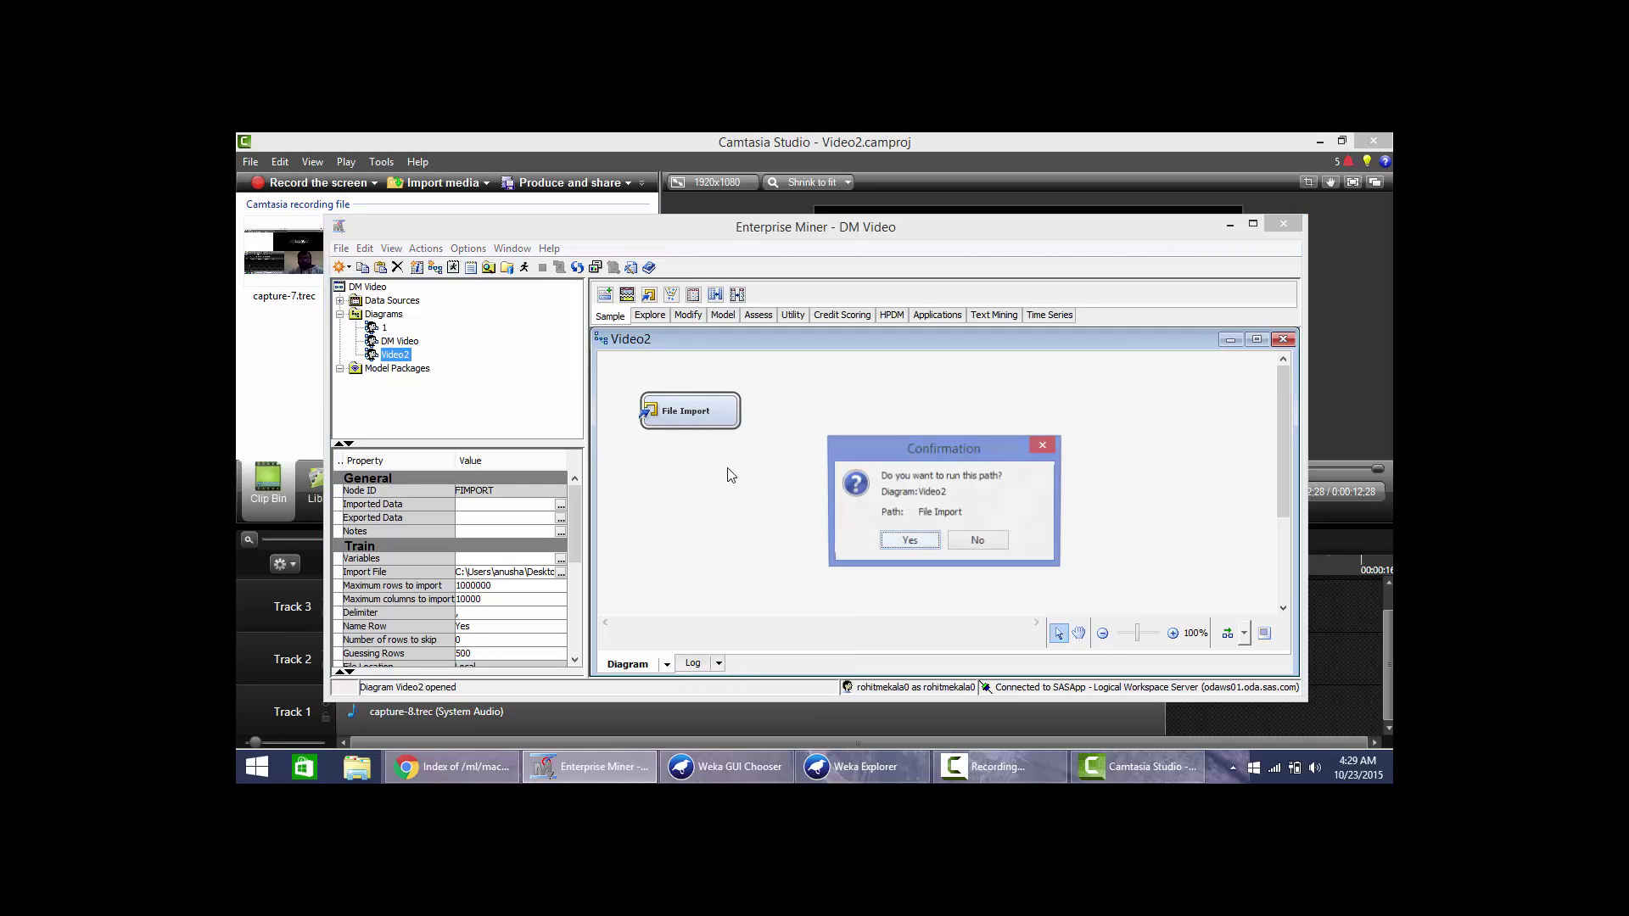
{"action": "left_click", "coordinate": [909, 542]}
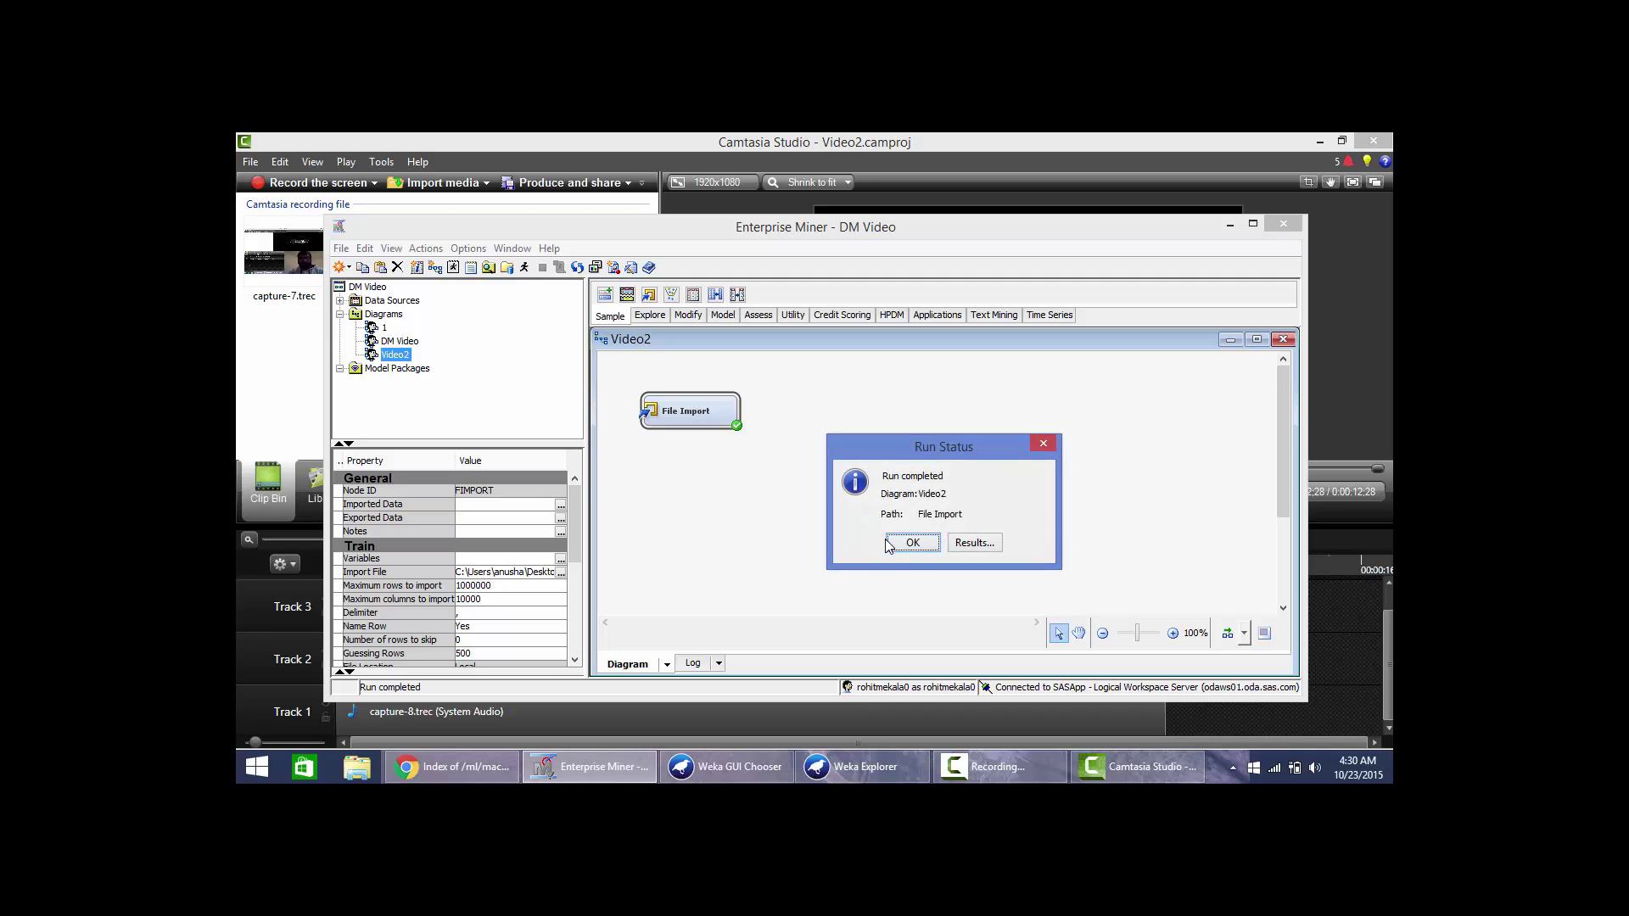
{"action": "left_click", "coordinate": [909, 543]}
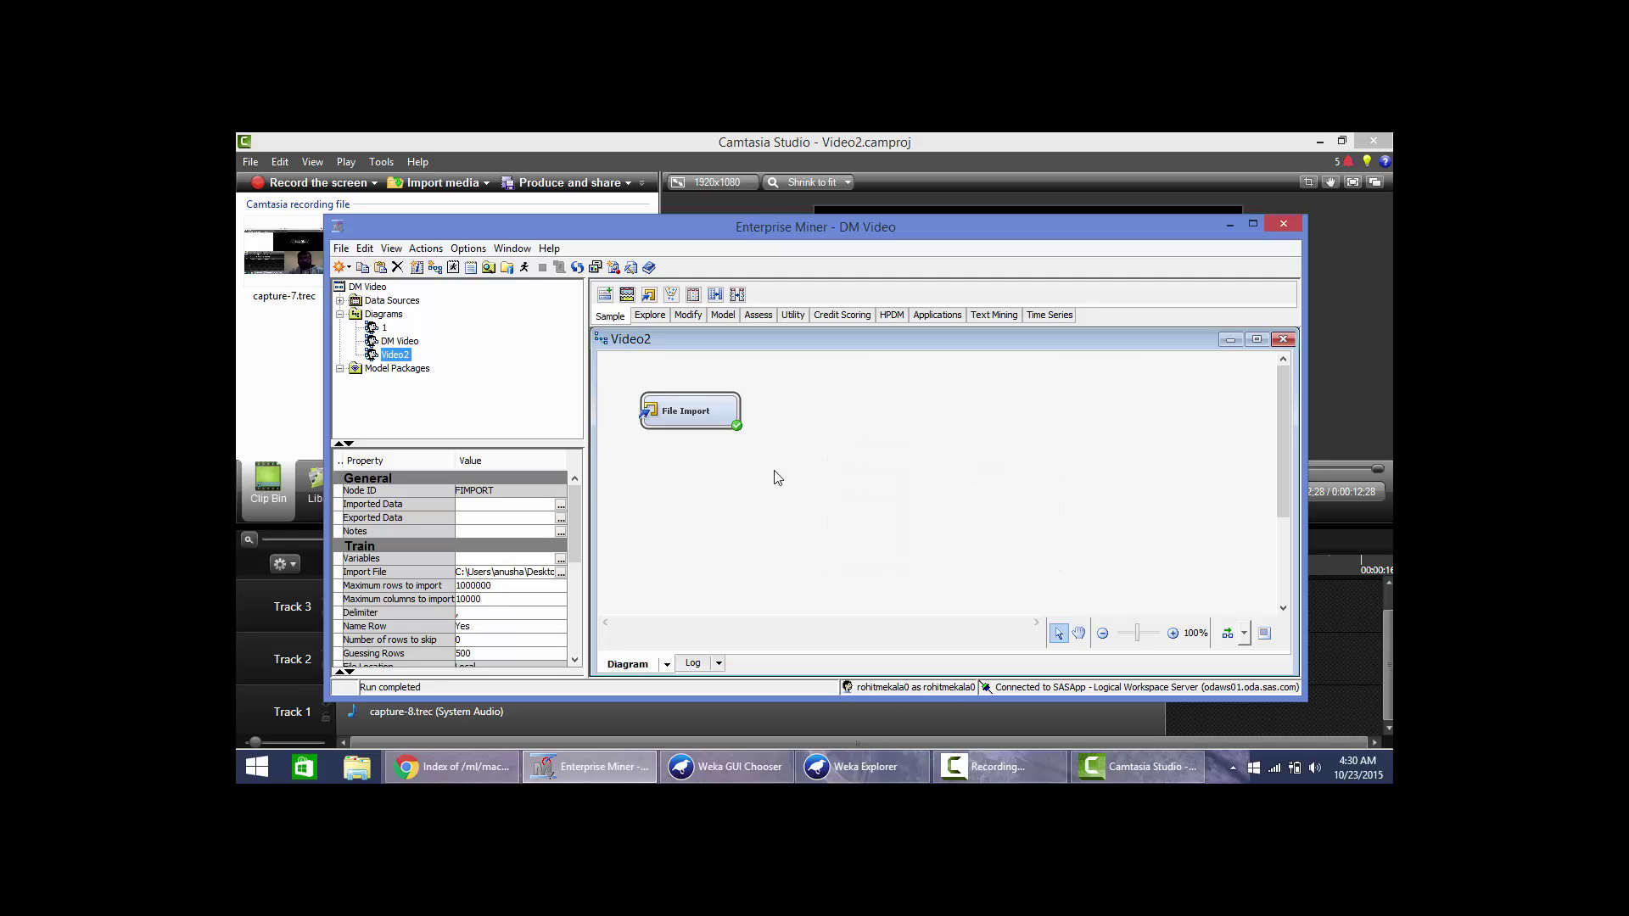
{"action": "right_click", "coordinate": [701, 415]}
{"action": "left_click", "coordinate": [692, 436]}
Step: In File Import's variables, set the class variable's role to Target, leaving the others as inputs
{"action": "right_click", "coordinate": [684, 420]}
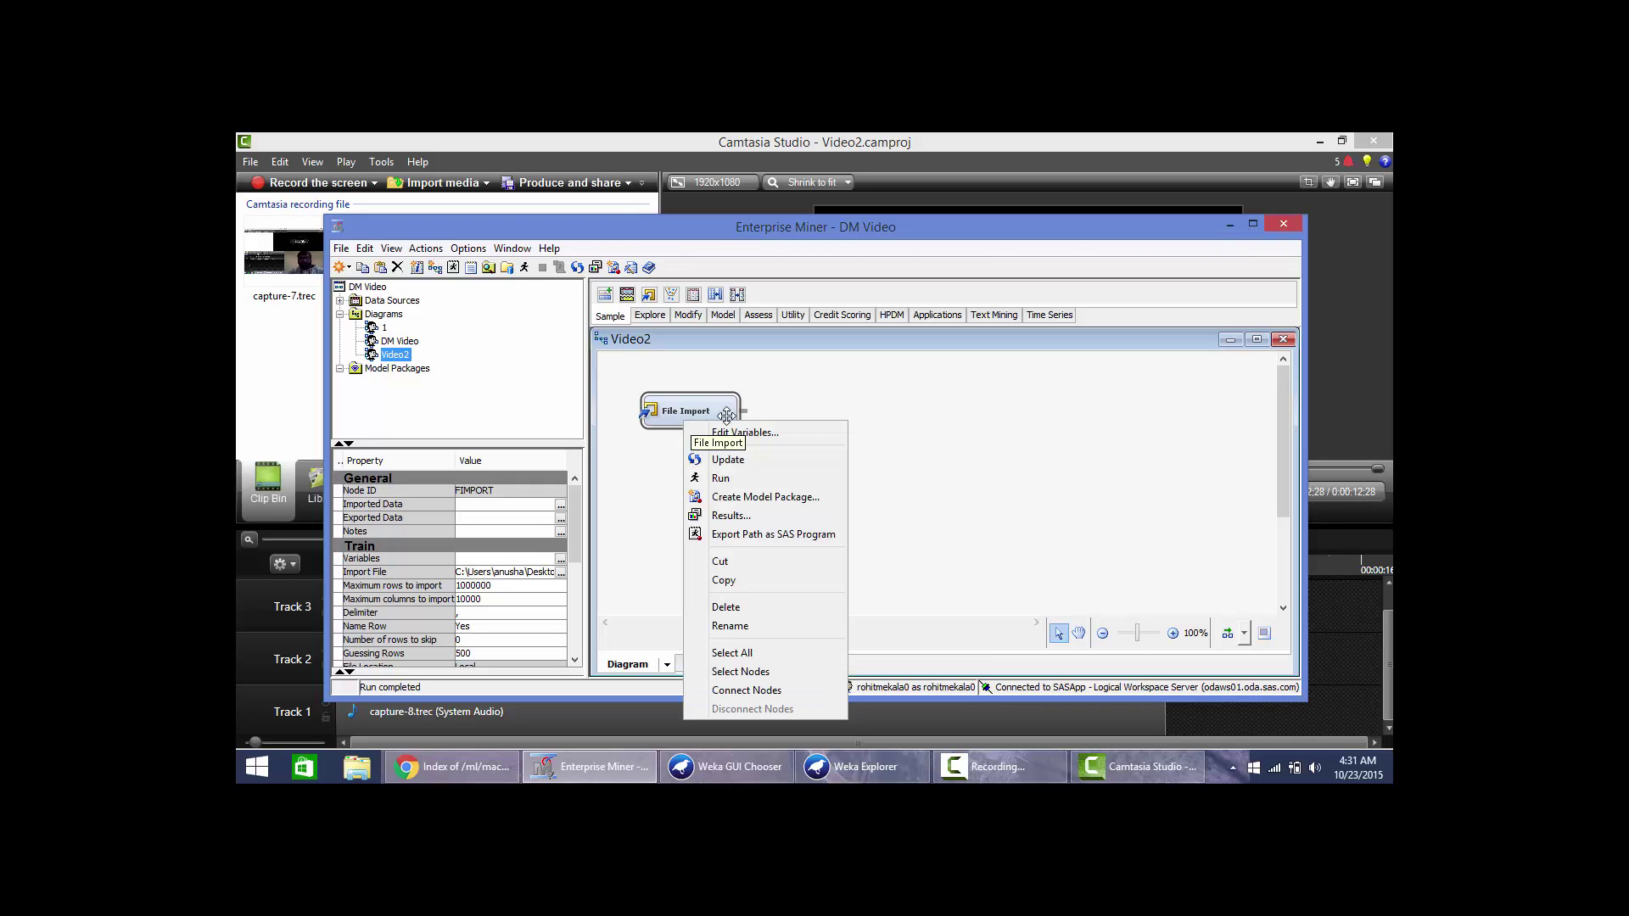
{"action": "left_click", "coordinate": [752, 442]}
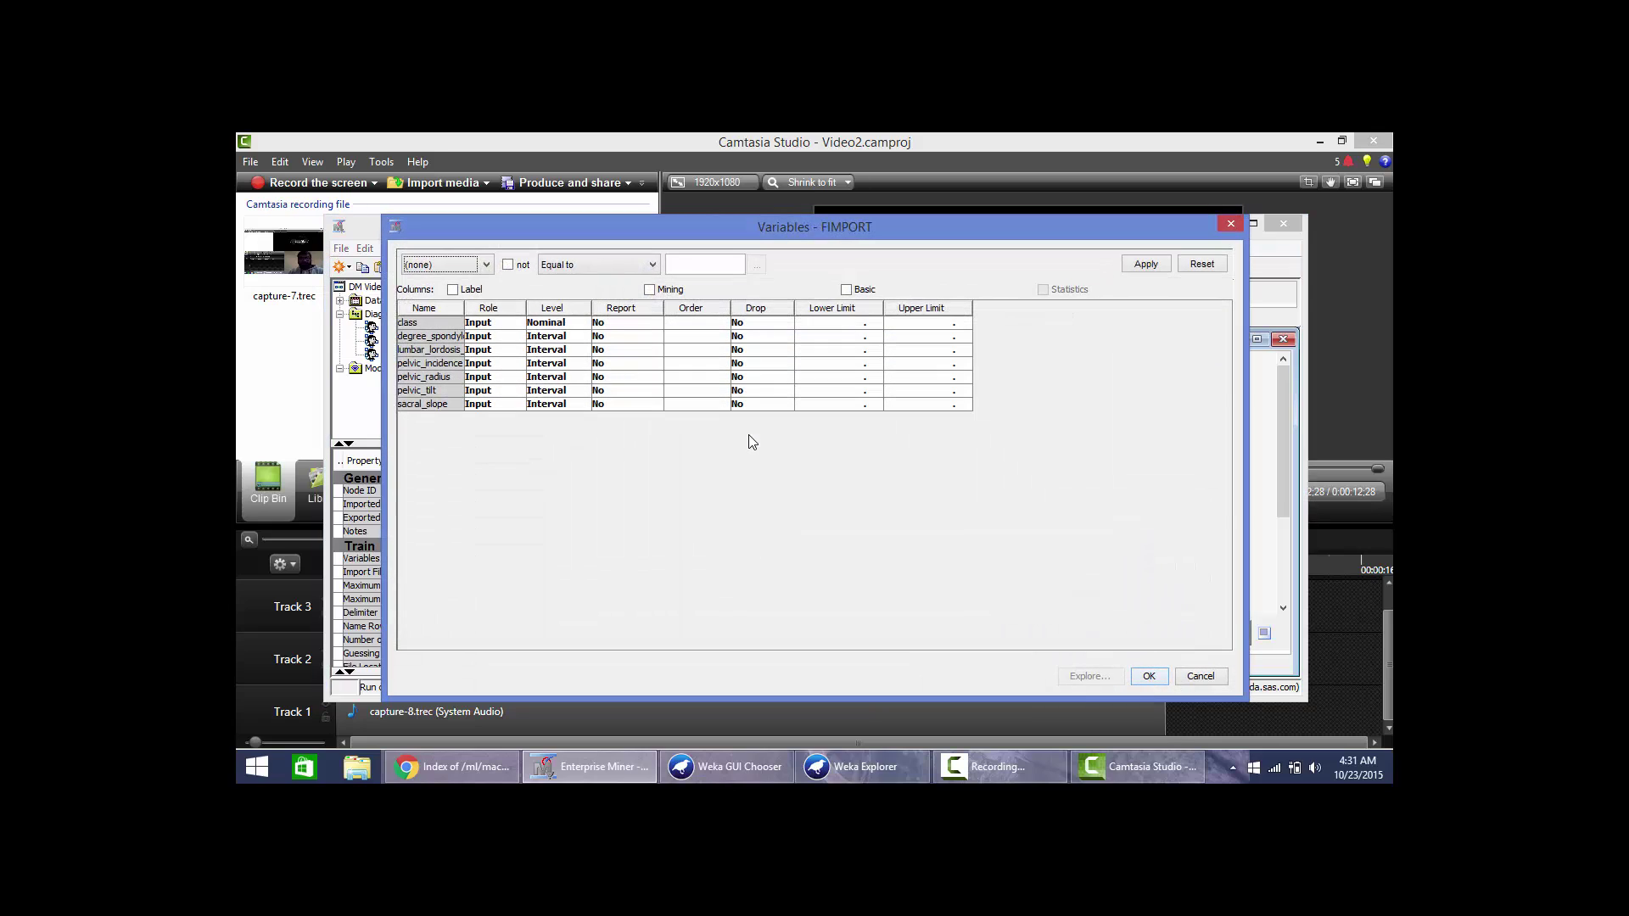
{"action": "left_click_drag", "start_coordinate": [456, 340], "coordinate": [450, 392]}
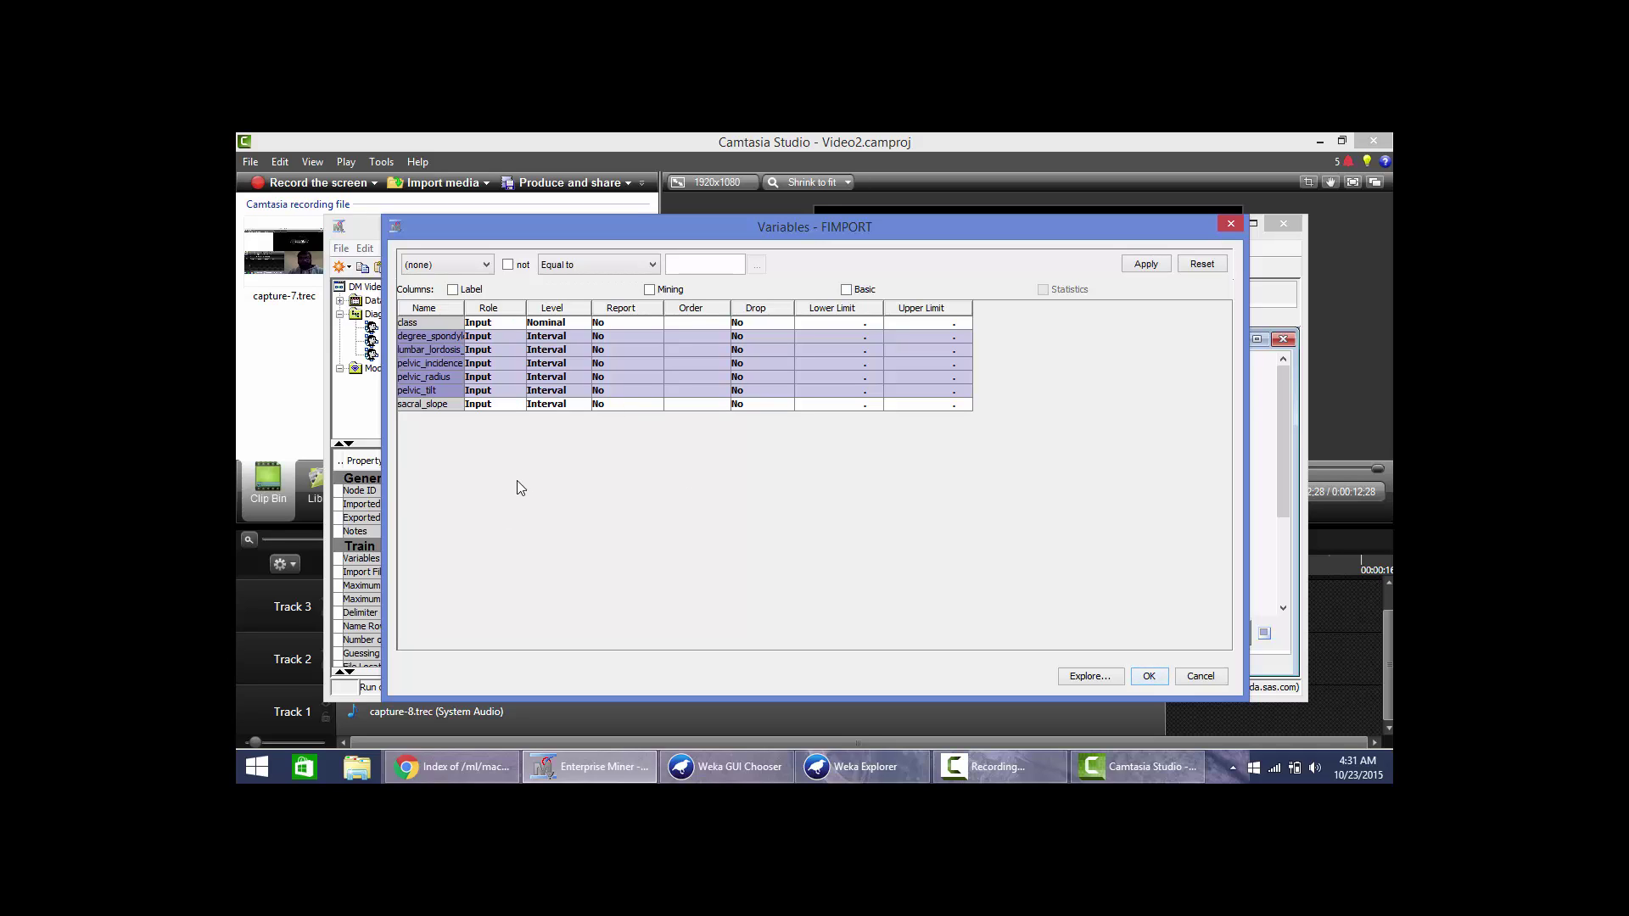
{"action": "left_click", "coordinate": [492, 325]}
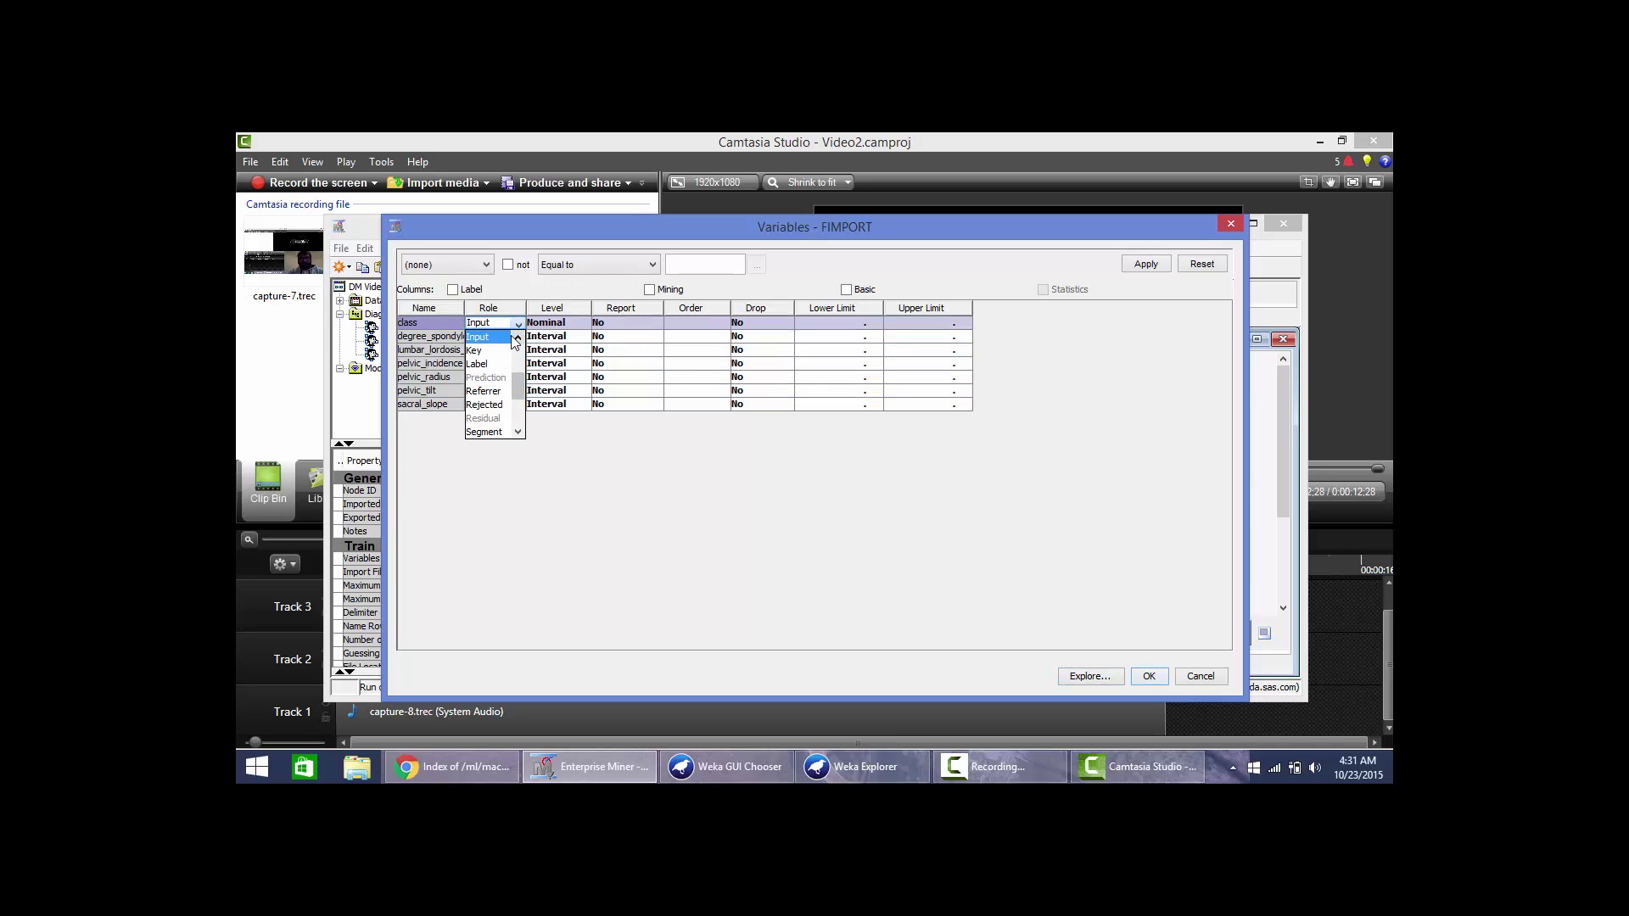
{"action": "mouse_move", "coordinate": [520, 396]}
{"action": "left_mouse_down"}
{"action": "mouse_move", "coordinate": [520, 378]}
{"action": "mouse_move", "coordinate": [512, 412]}
{"action": "left_mouse_up"}
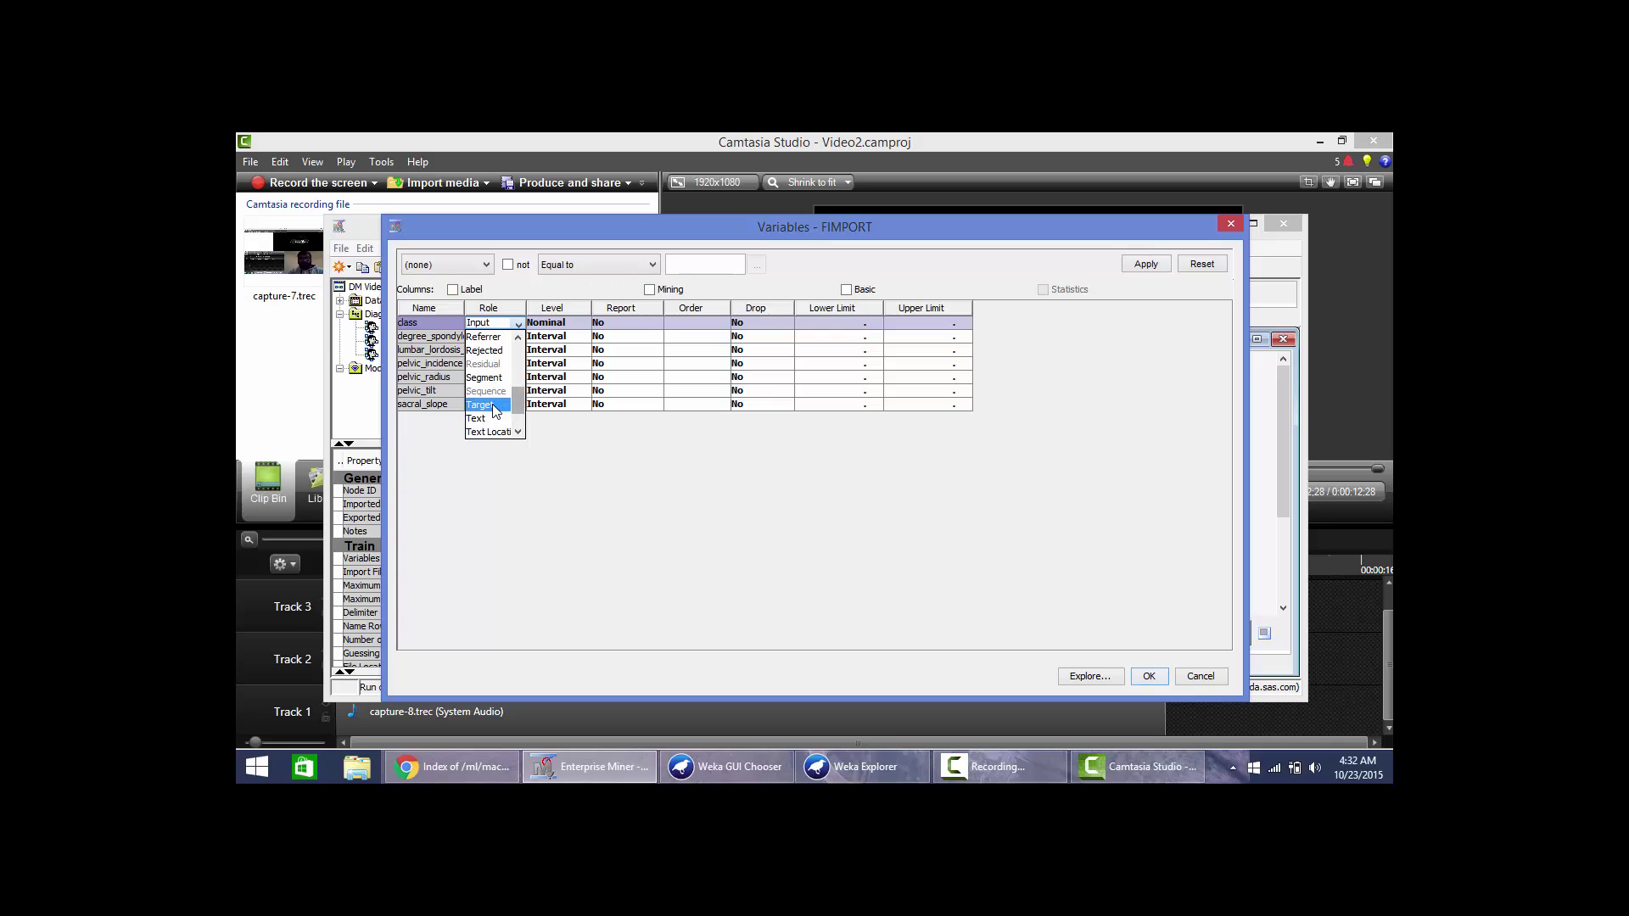
{"action": "left_click", "coordinate": [495, 406]}
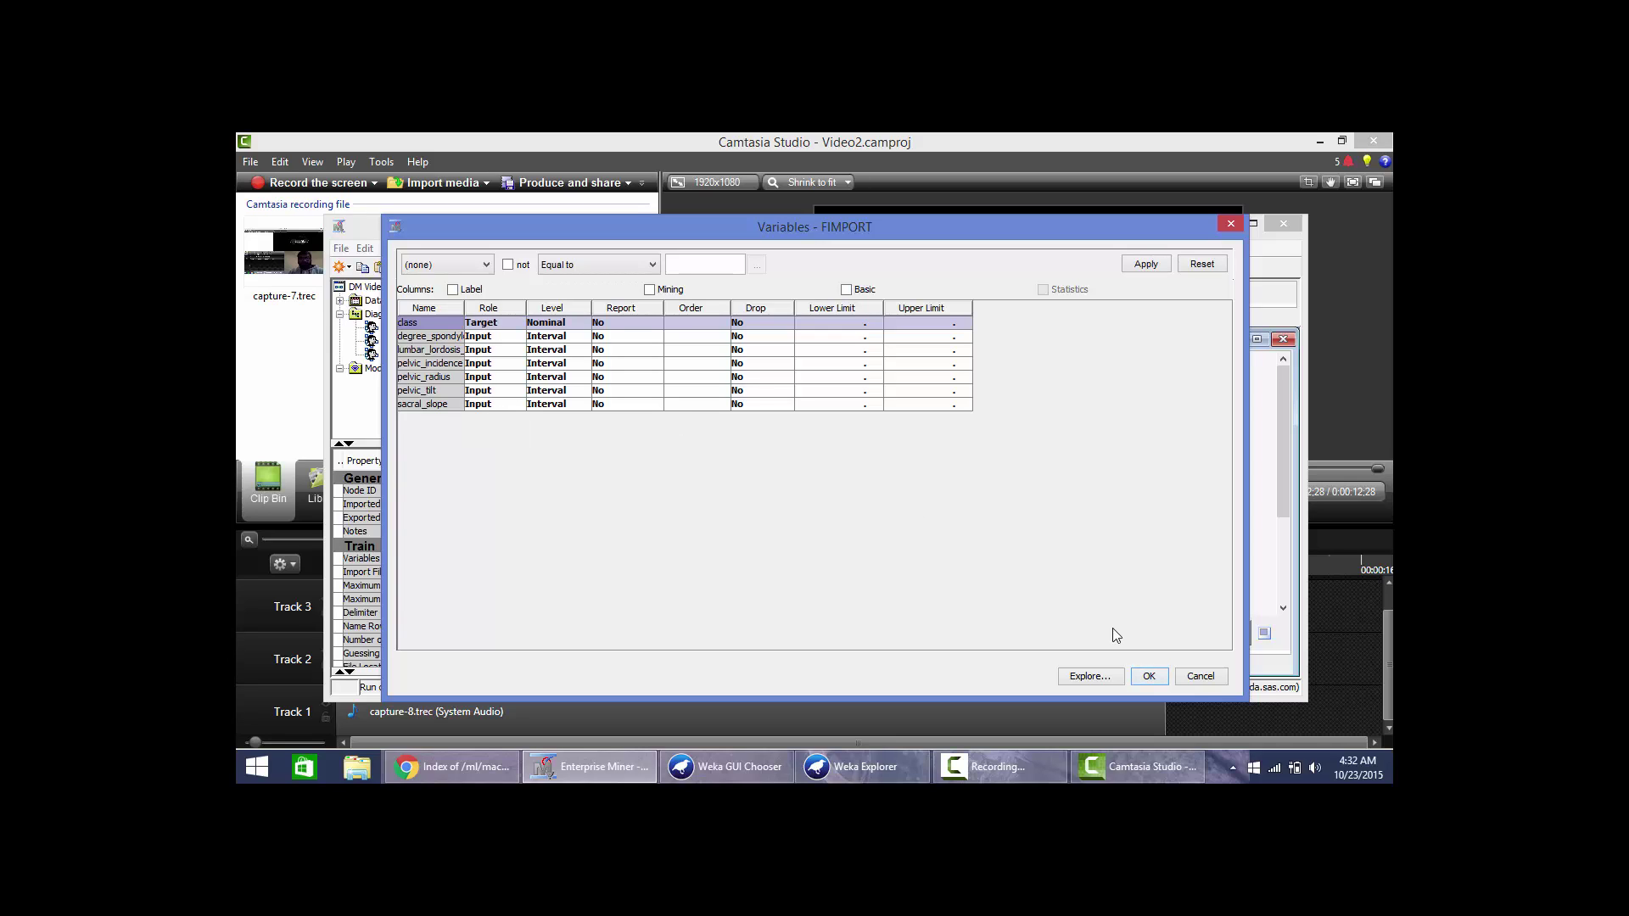
{"action": "left_click", "coordinate": [1147, 679]}
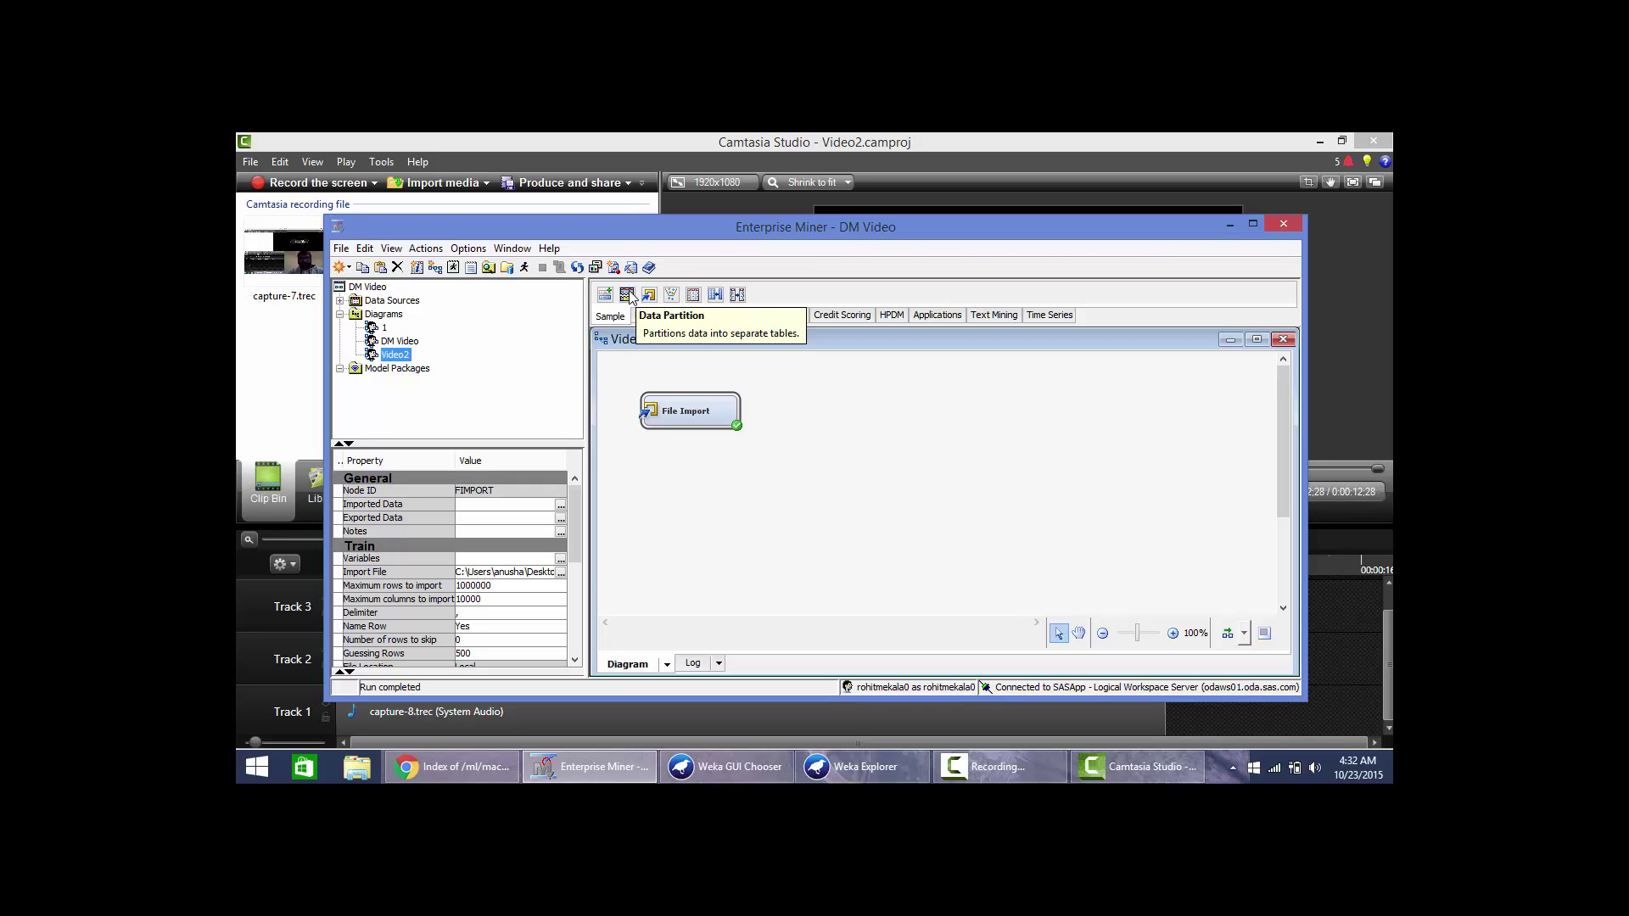
Step: Add a Data Partition node and connect File Import to it
{"action": "left_click_drag", "start_coordinate": [630, 295], "coordinate": [836, 415]}
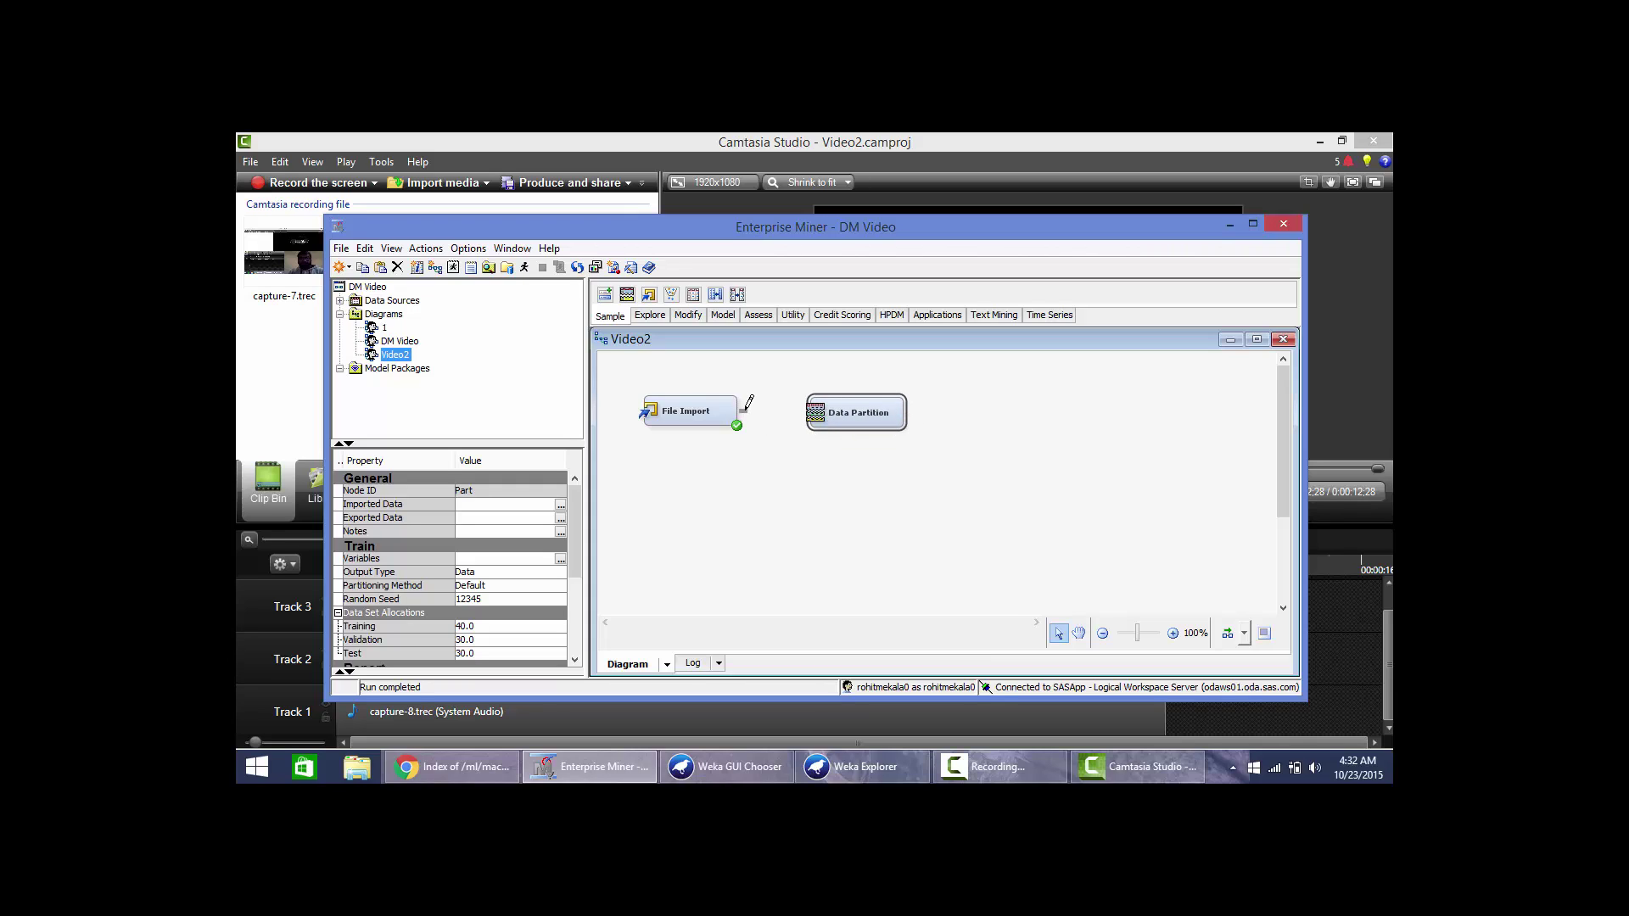
{"action": "left_click_drag", "start_coordinate": [745, 410], "coordinate": [811, 414]}
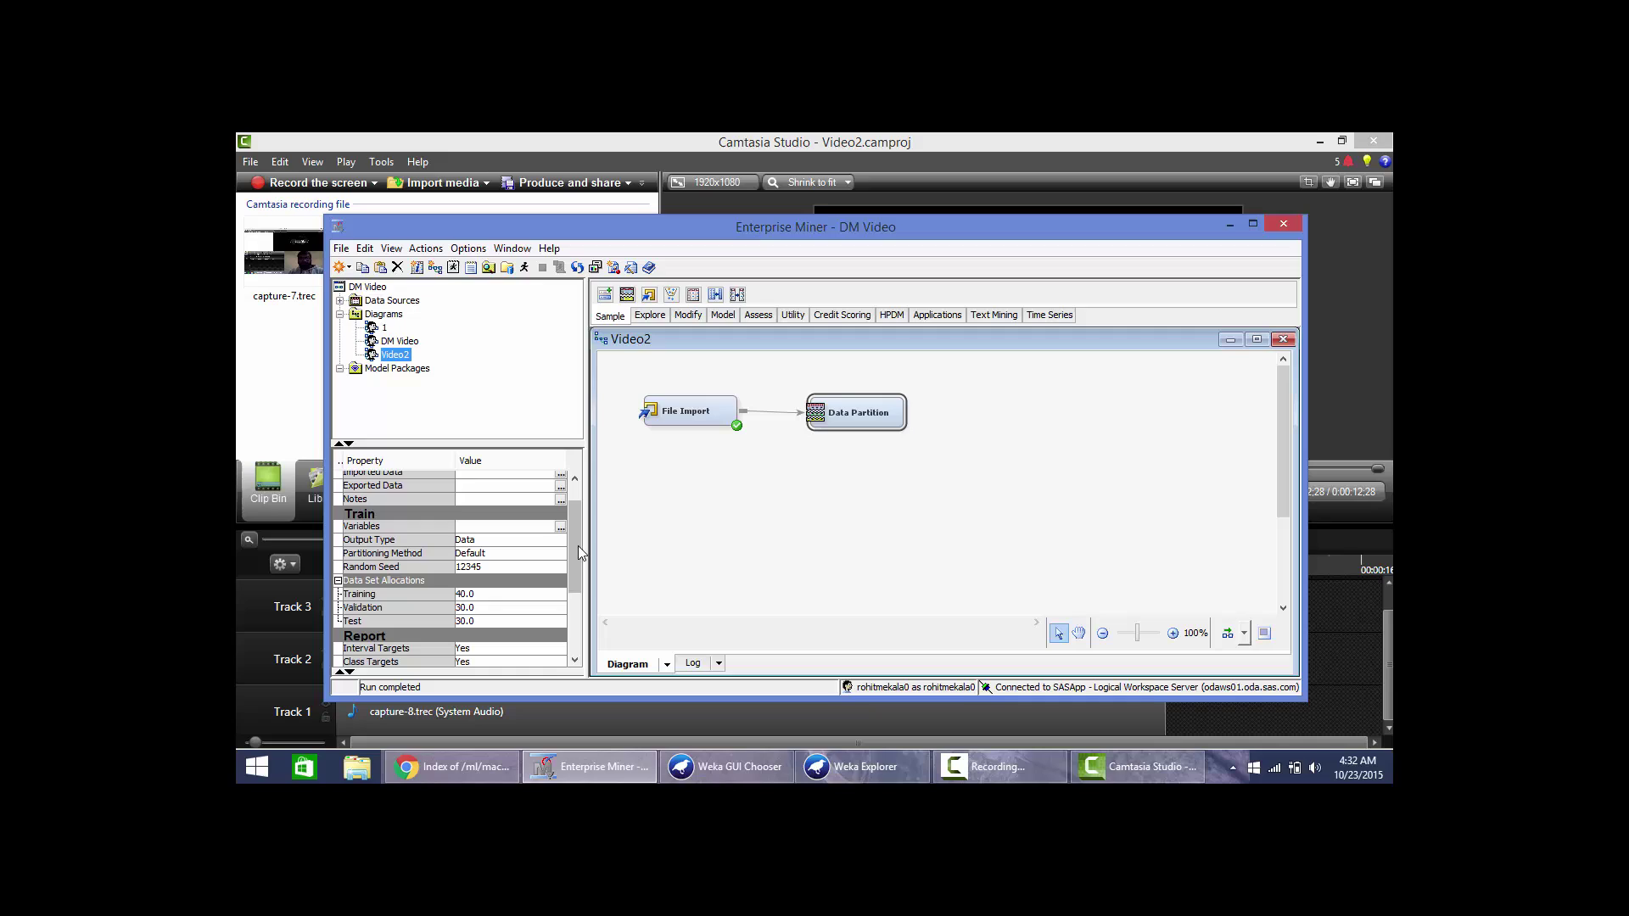
{"action": "left_click_drag", "start_coordinate": [573, 551], "coordinate": [573, 567]}
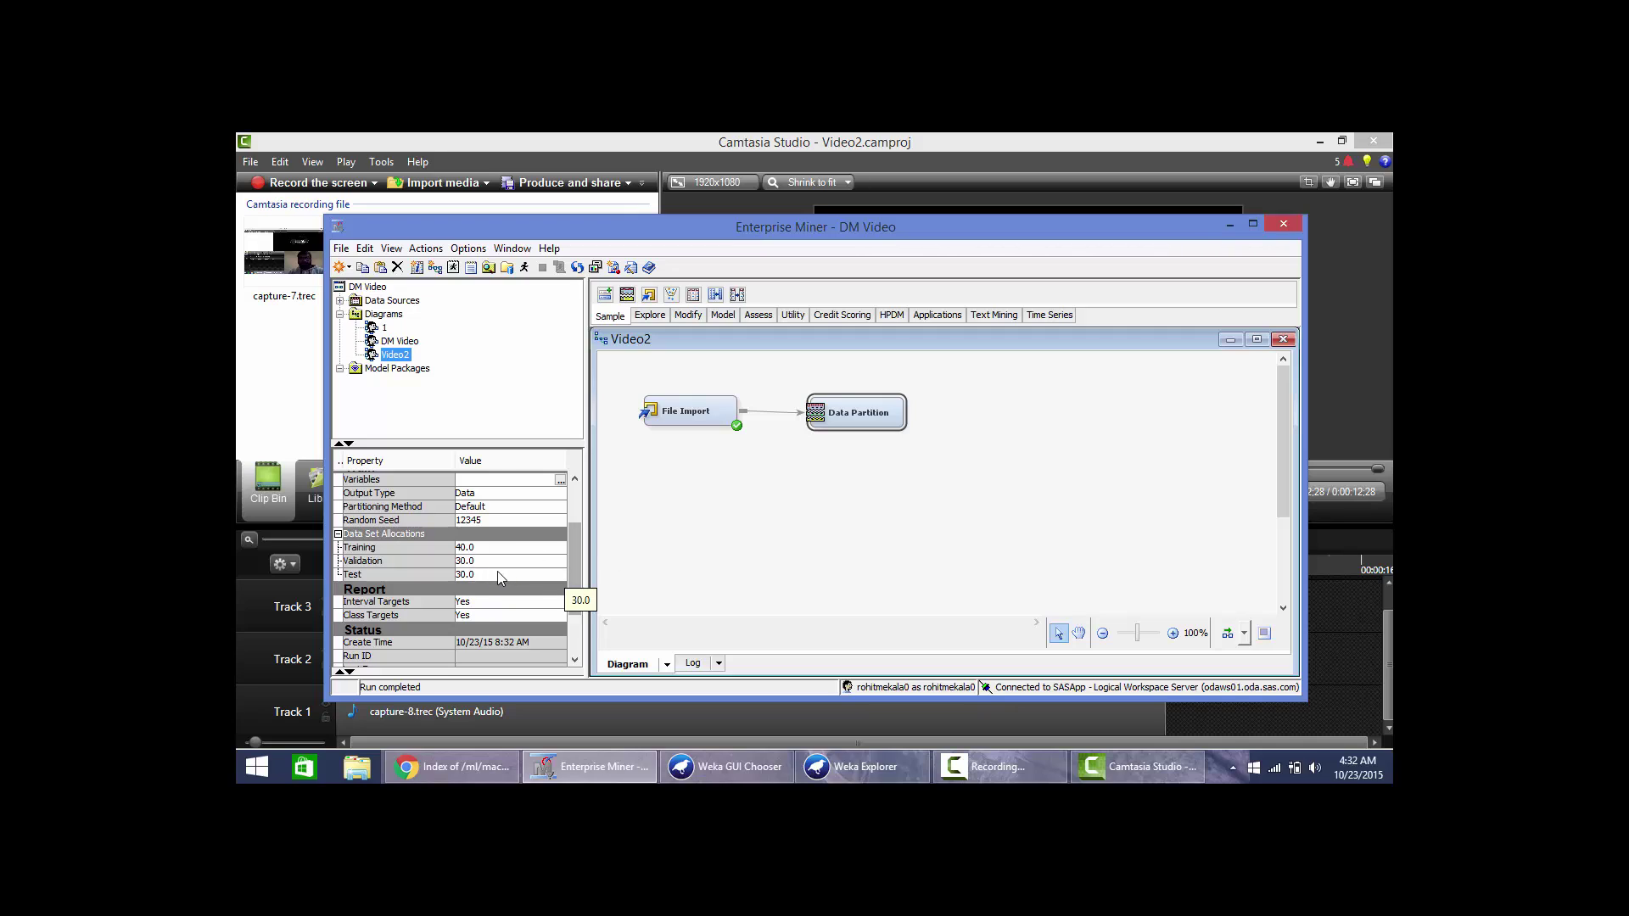
Step: Set the Data Partition allocations to Validation 40 and Test 20, leaving Training at 40
{"action": "left_click", "coordinate": [466, 561]}
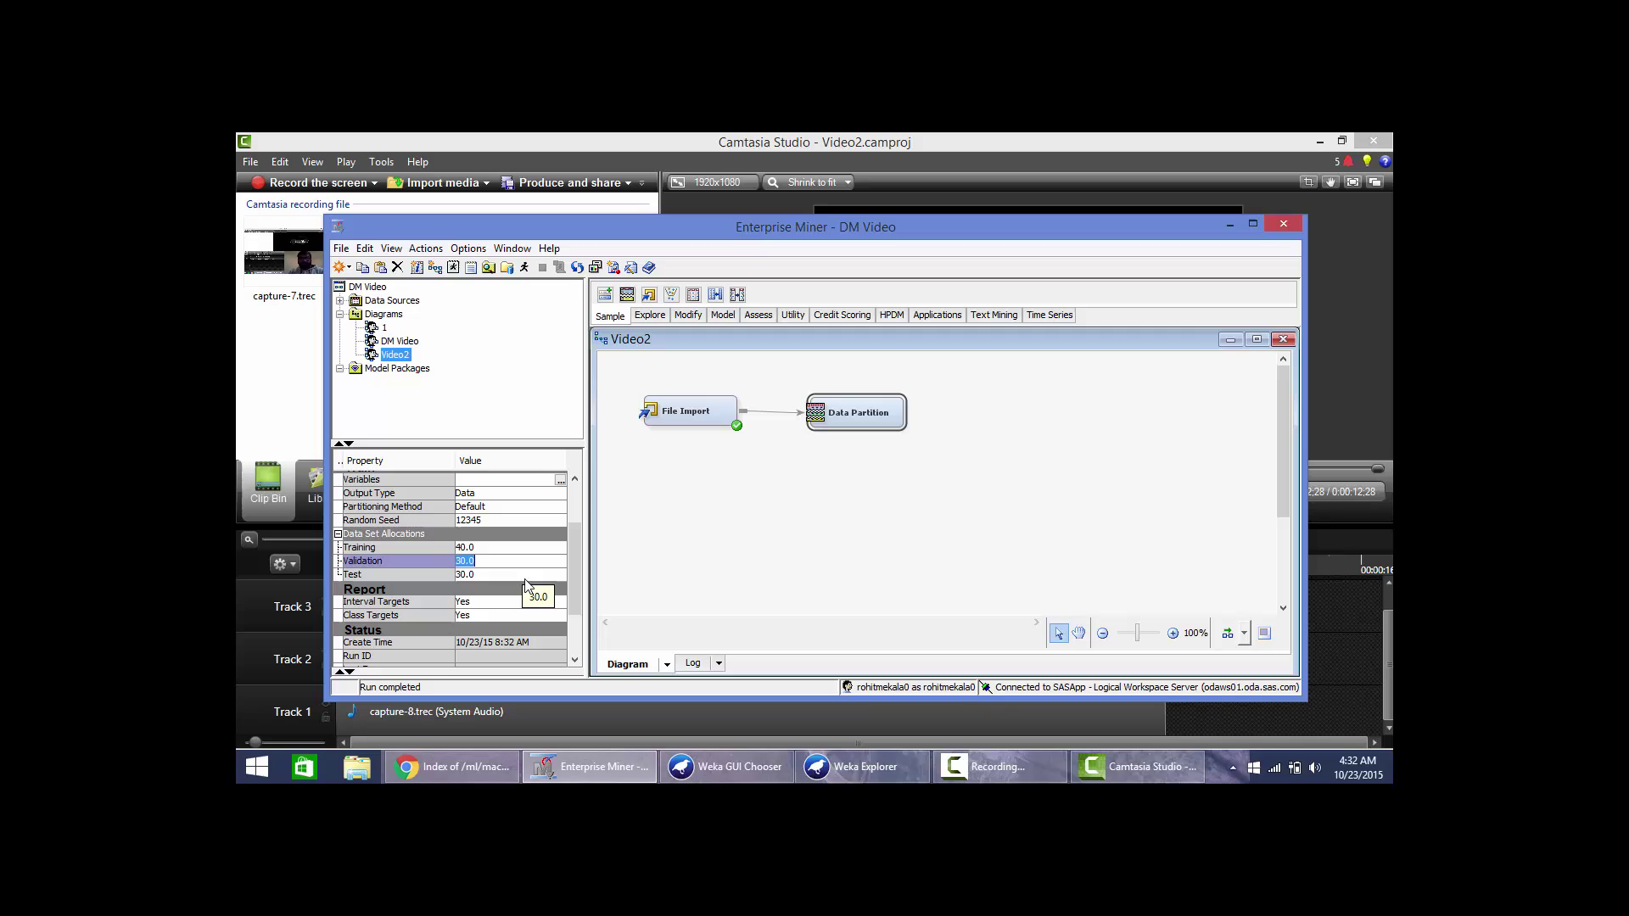
{"action": "type", "text": "40"}
{"action": "left_click", "coordinate": [470, 574]}
{"action": "type", "text": "20"}
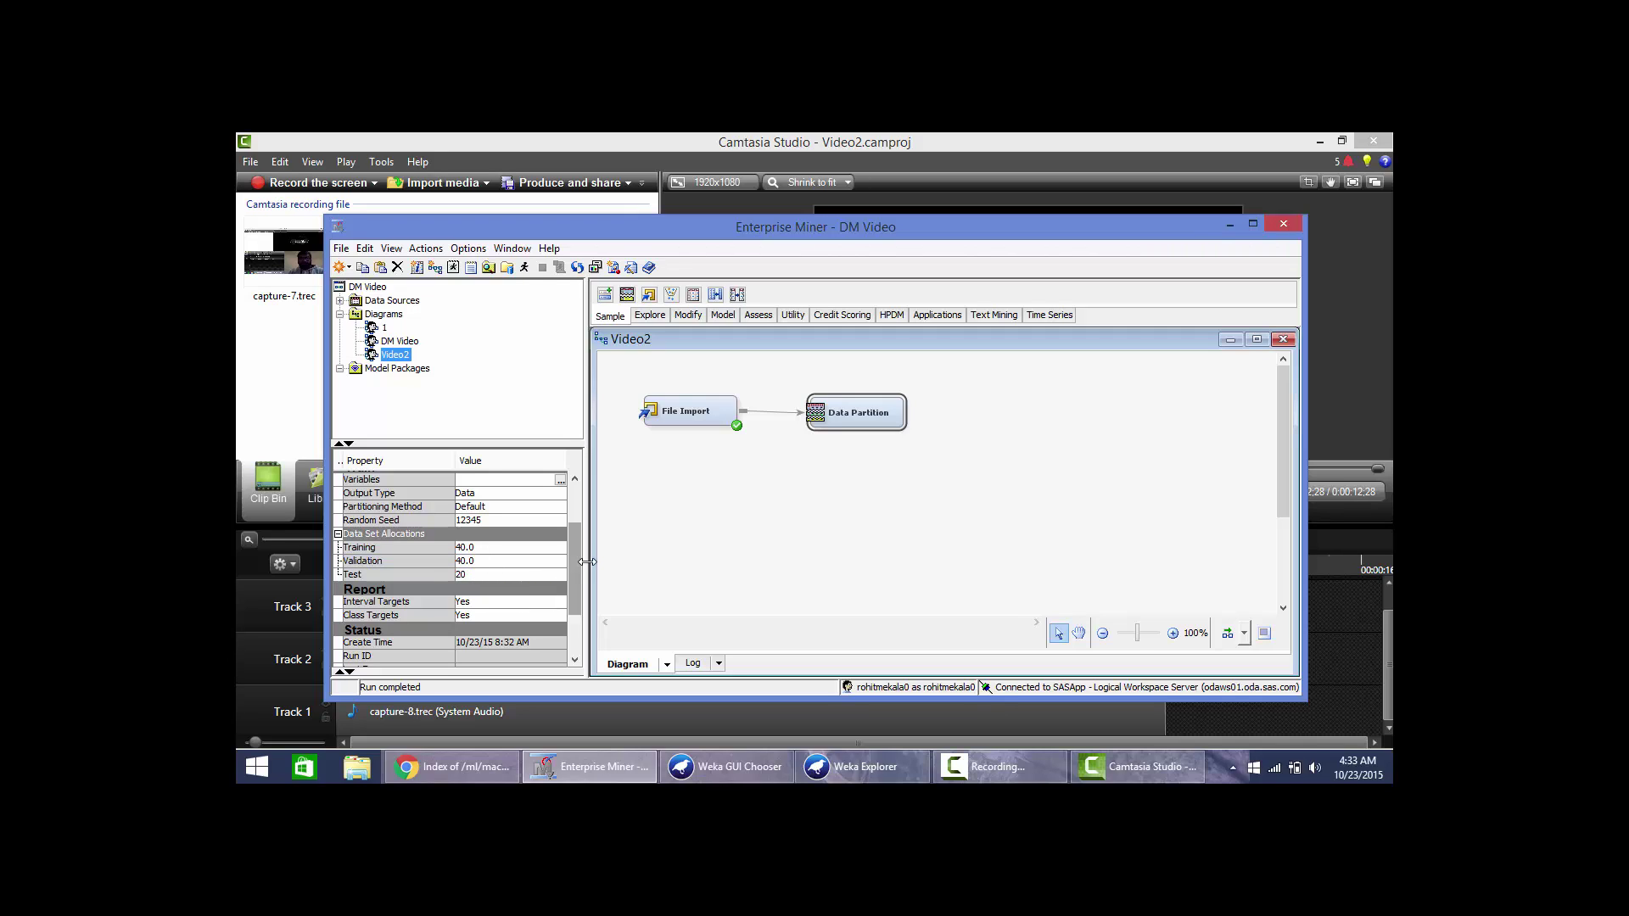
{"action": "mouse_move", "coordinate": [577, 563]}
{"action": "left_mouse_down"}
{"action": "mouse_move", "coordinate": [577, 622]}
{"action": "mouse_move", "coordinate": [570, 569]}
{"action": "left_mouse_up"}
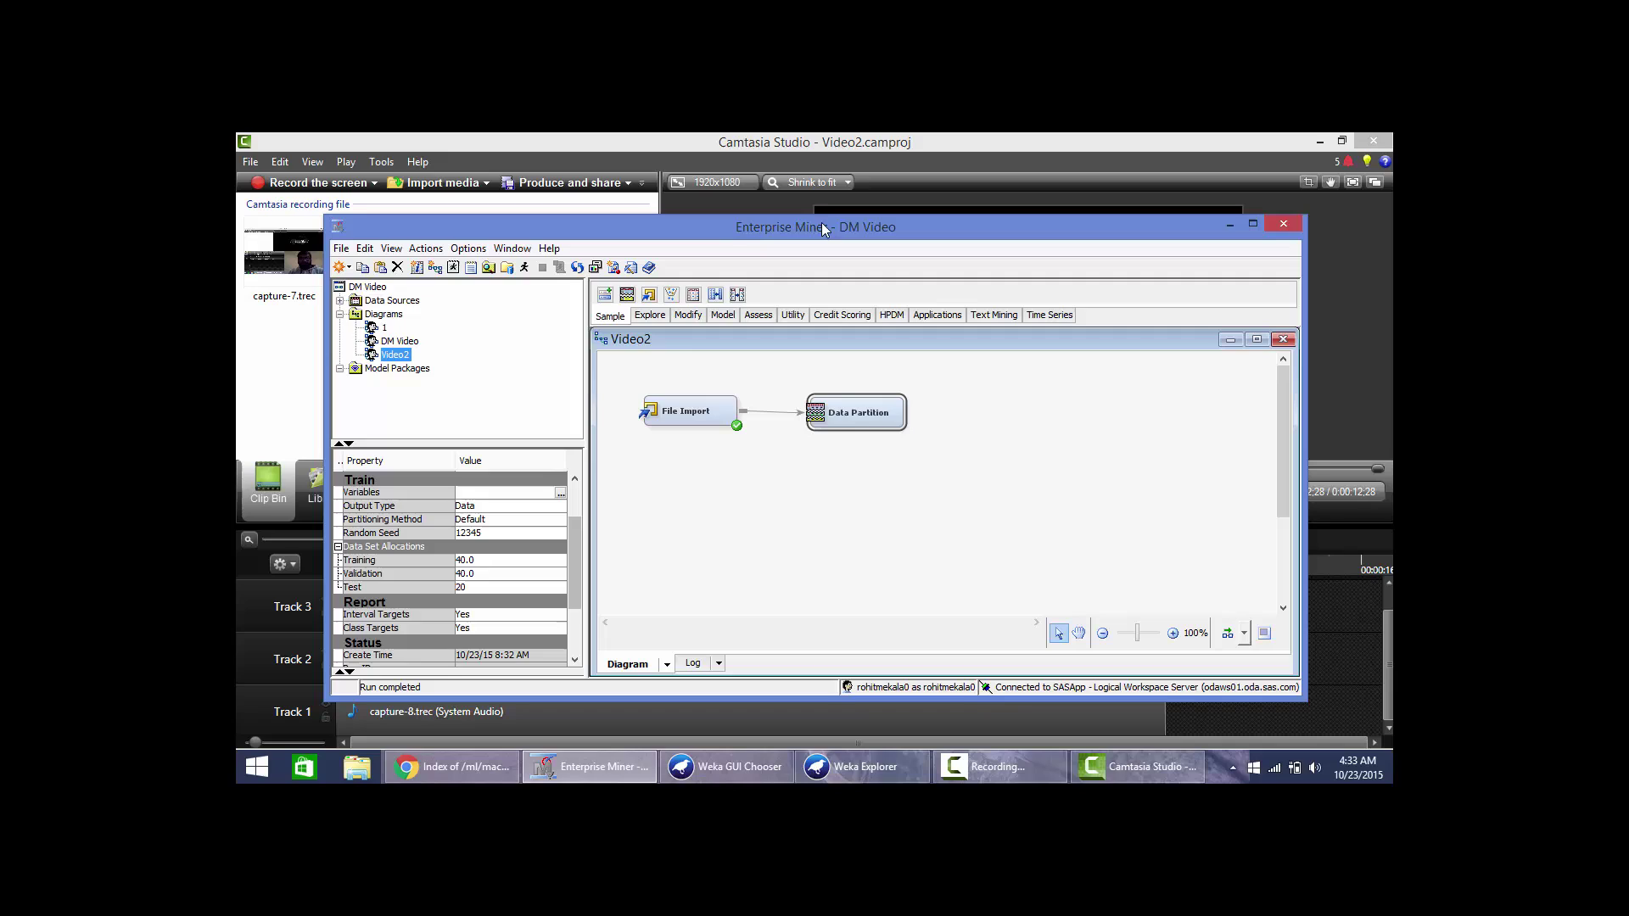
Step: Place a Neural Network node from the Model tab to the right of Data Partition
{"action": "left_click", "coordinate": [723, 315]}
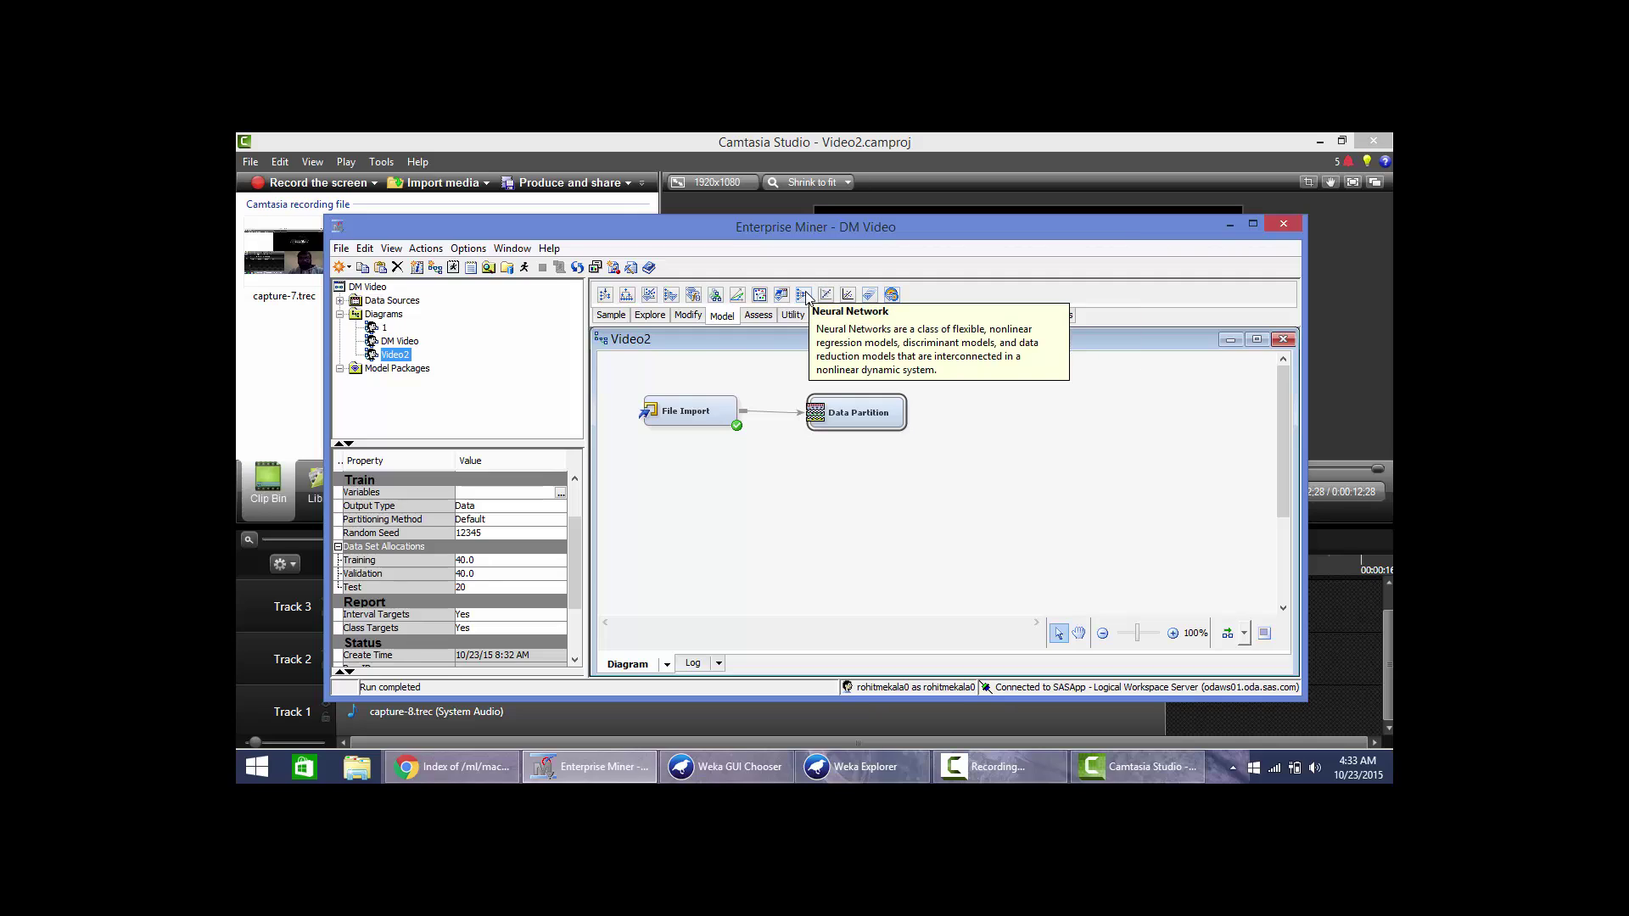
{"action": "left_click_drag", "start_coordinate": [802, 300], "coordinate": [875, 371]}
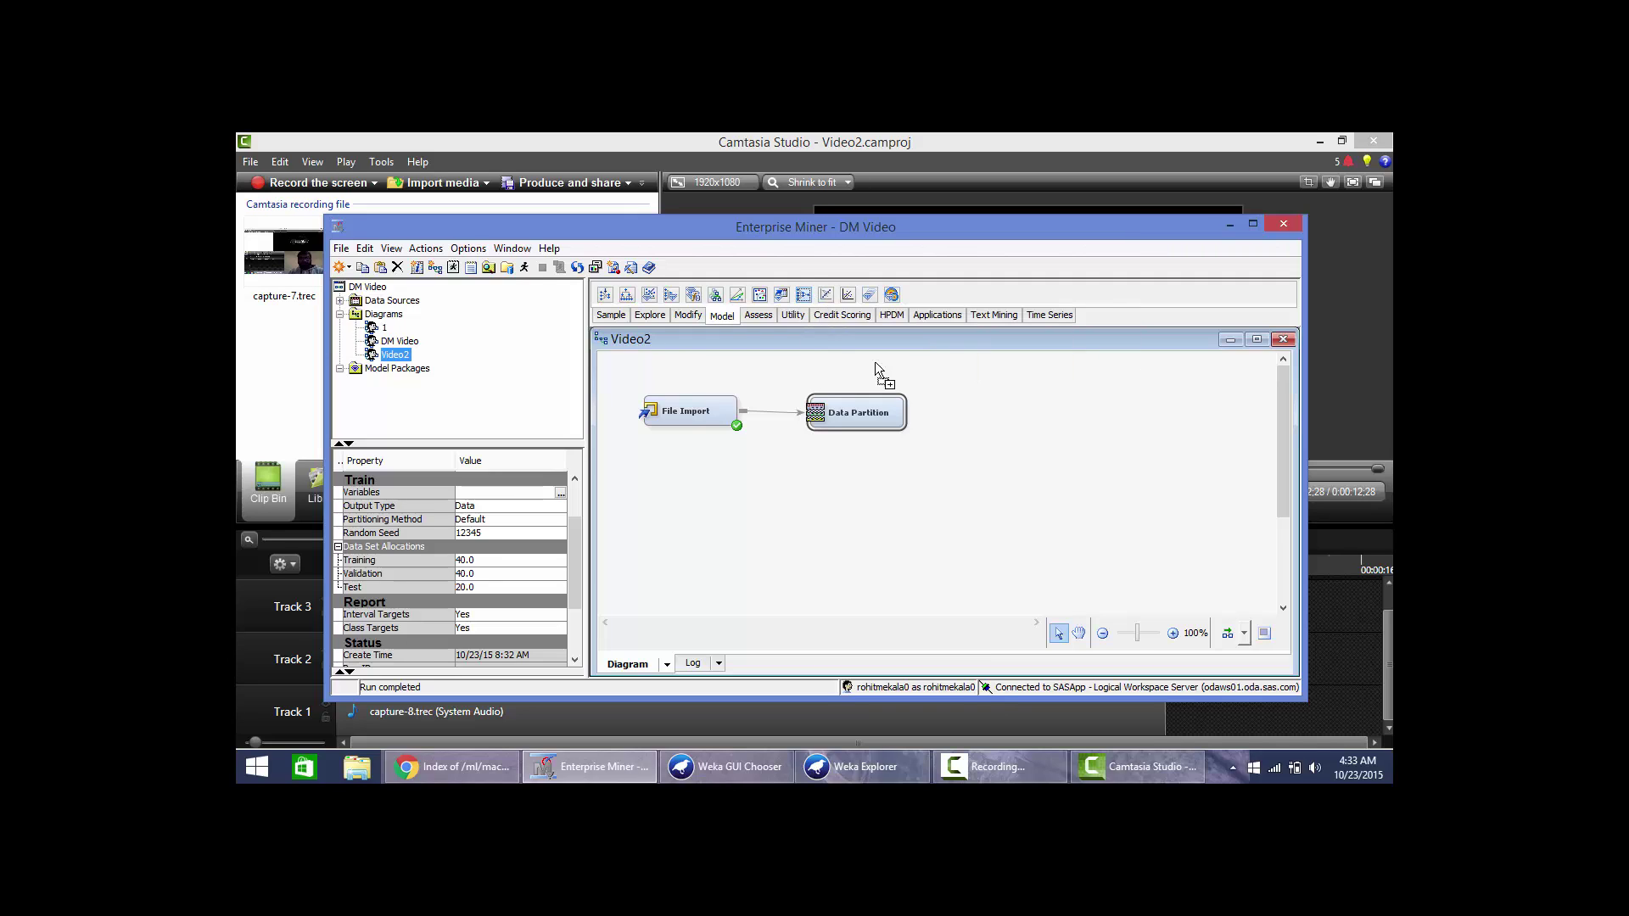
{"action": "mouse_move", "coordinate": [981, 398]}
{"action": "left_mouse_down"}
{"action": "mouse_move", "coordinate": [909, 414]}
{"action": "mouse_move", "coordinate": [989, 414]}
{"action": "left_mouse_up"}
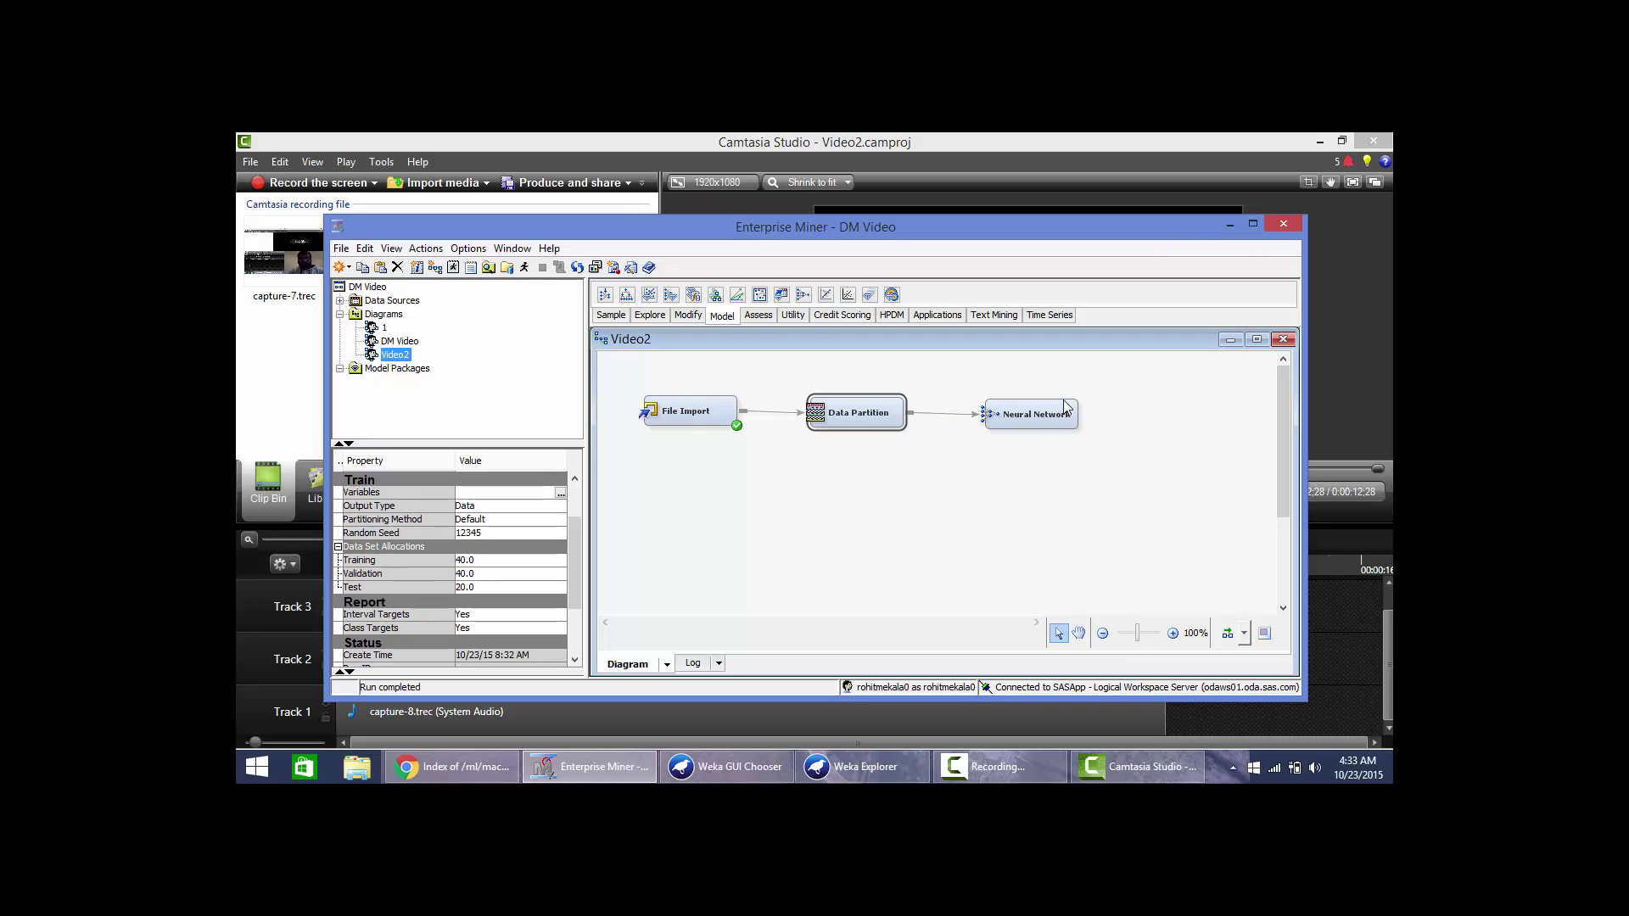
Step: Run the File Import, Data Partition and Neural Network path and acknowledge its completion
{"action": "right_click", "coordinate": [1033, 414]}
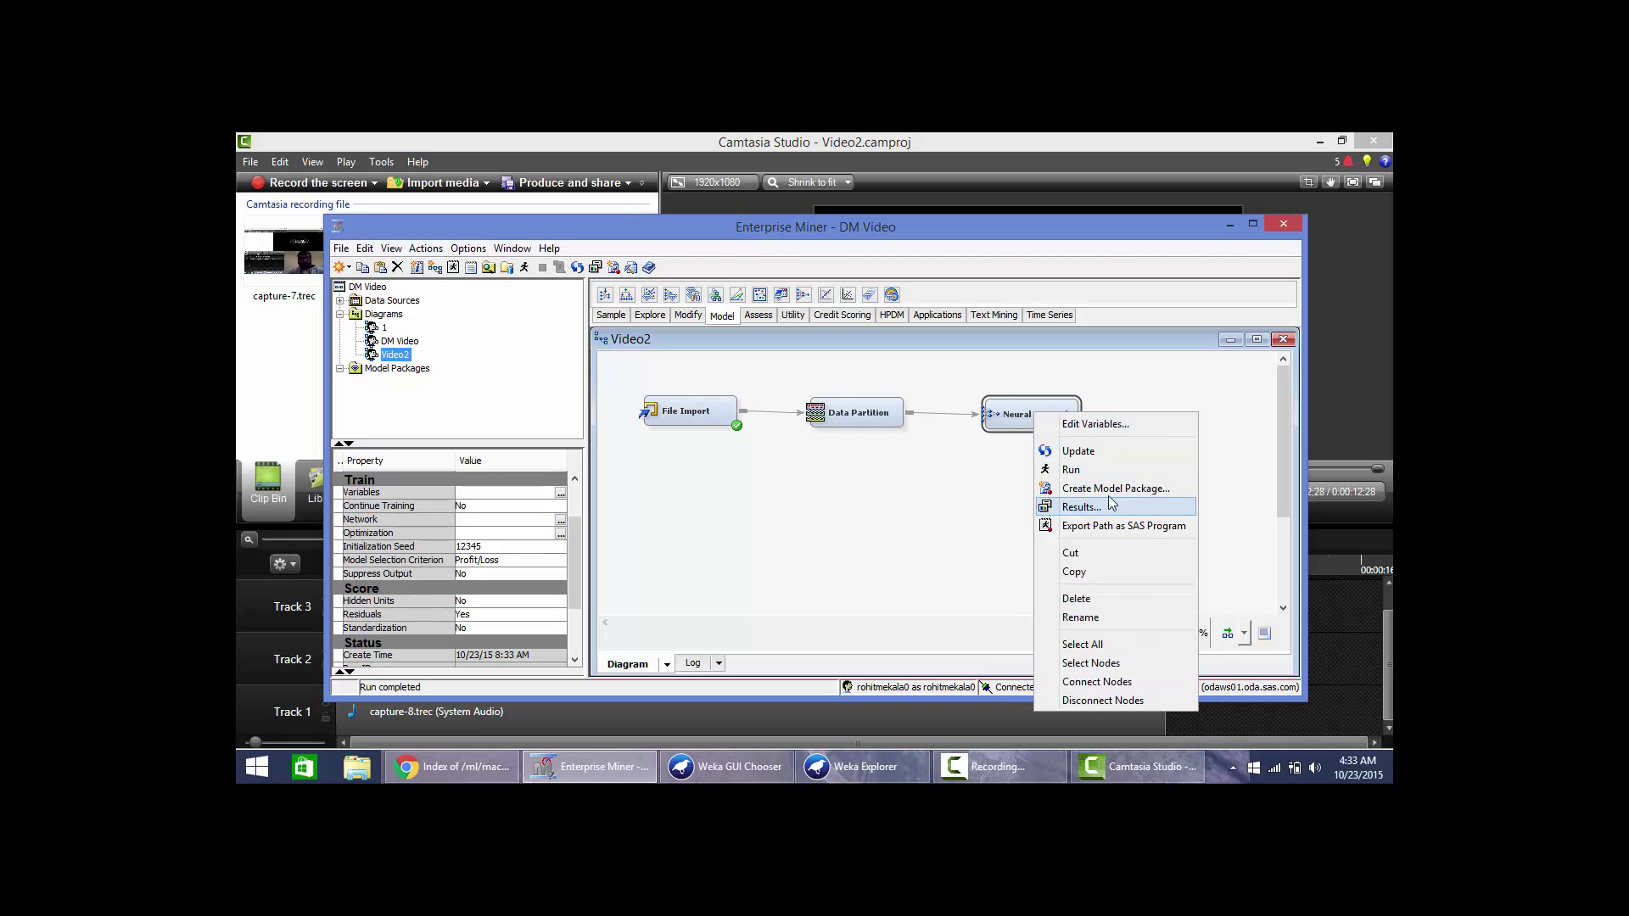
{"action": "left_click", "coordinate": [1082, 475]}
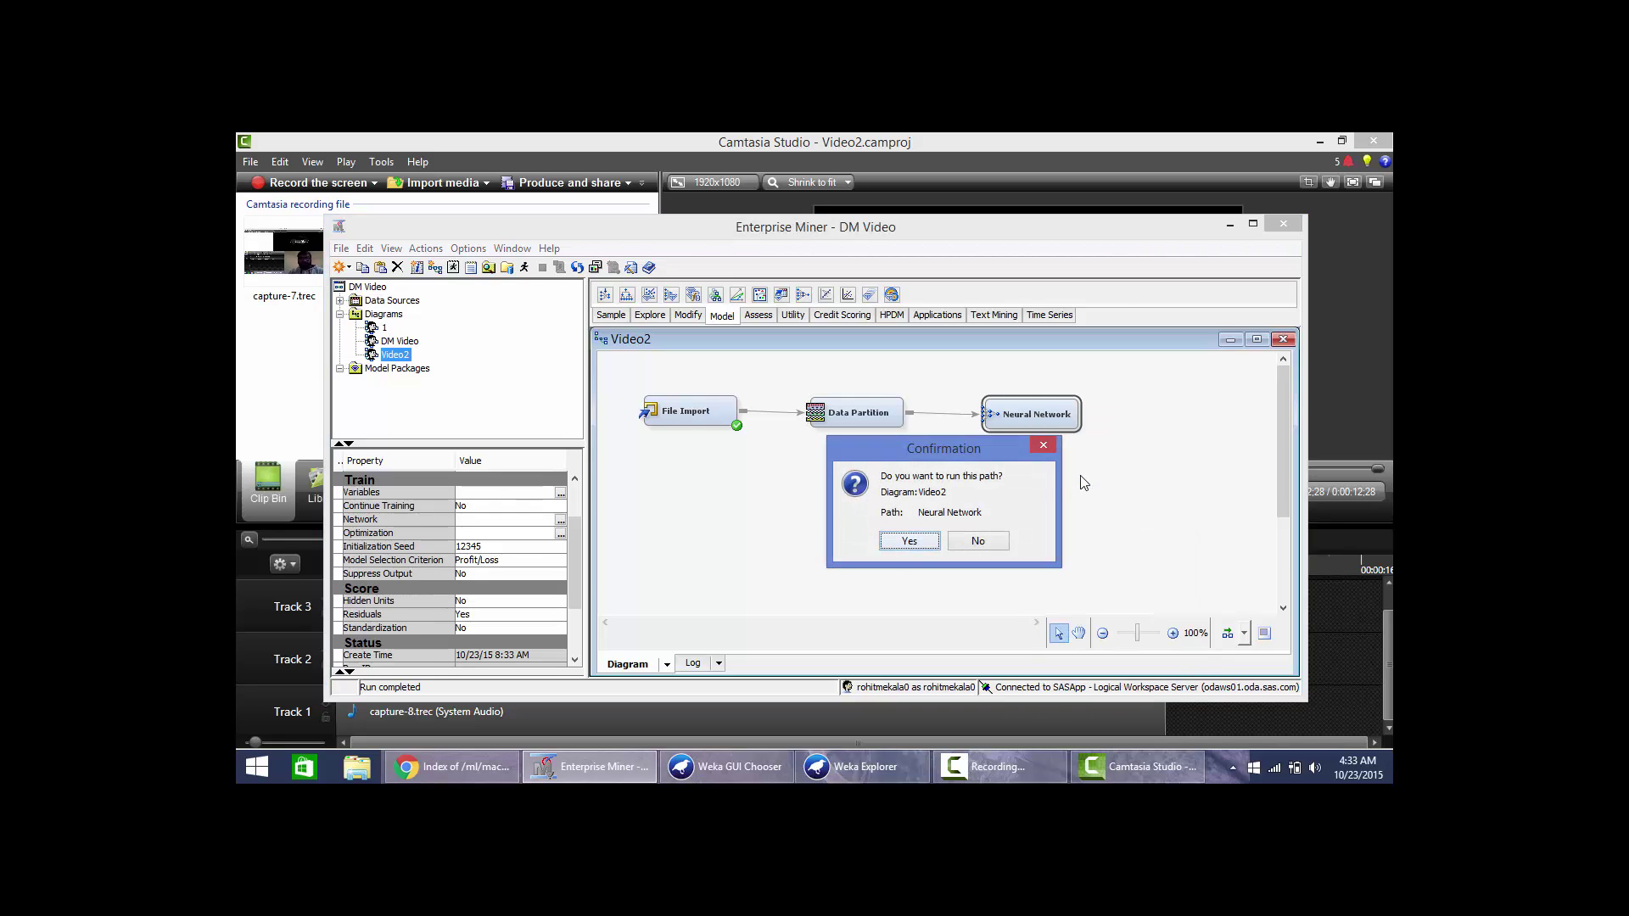
{"action": "left_click", "coordinate": [931, 547]}
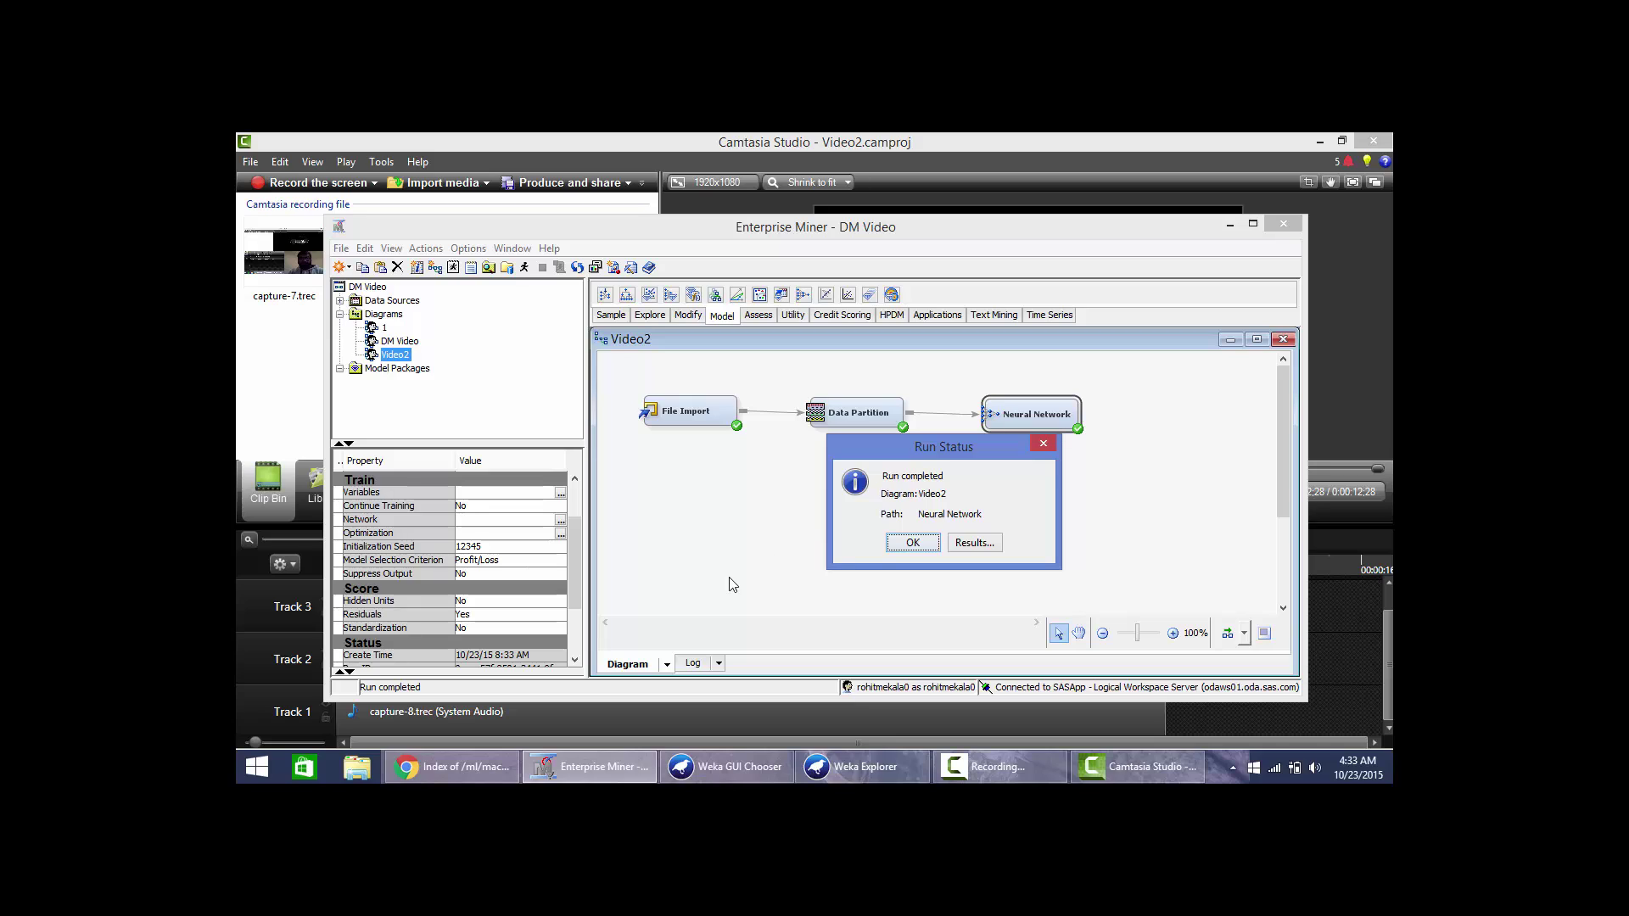
{"action": "left_click", "coordinate": [929, 542]}
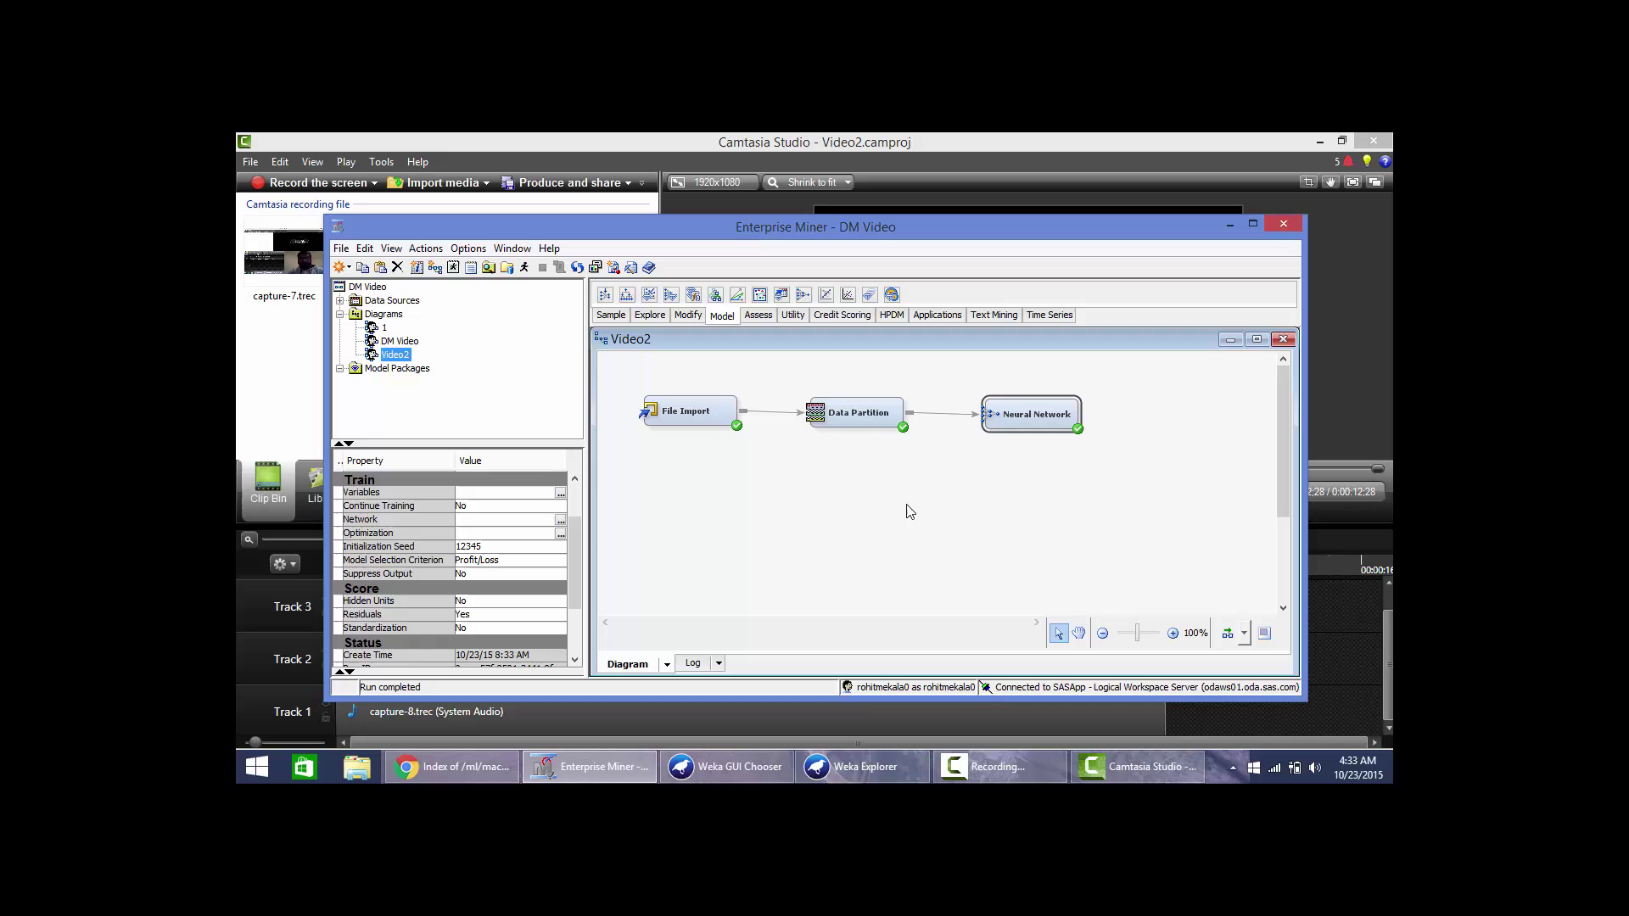
Step: Open the Results window of the Neural Network node
{"action": "mouse_move", "coordinate": [575, 532]}
{"action": "left_mouse_down"}
{"action": "mouse_move", "coordinate": [569, 600]}
{"action": "mouse_move", "coordinate": [577, 501]}
{"action": "left_mouse_up"}
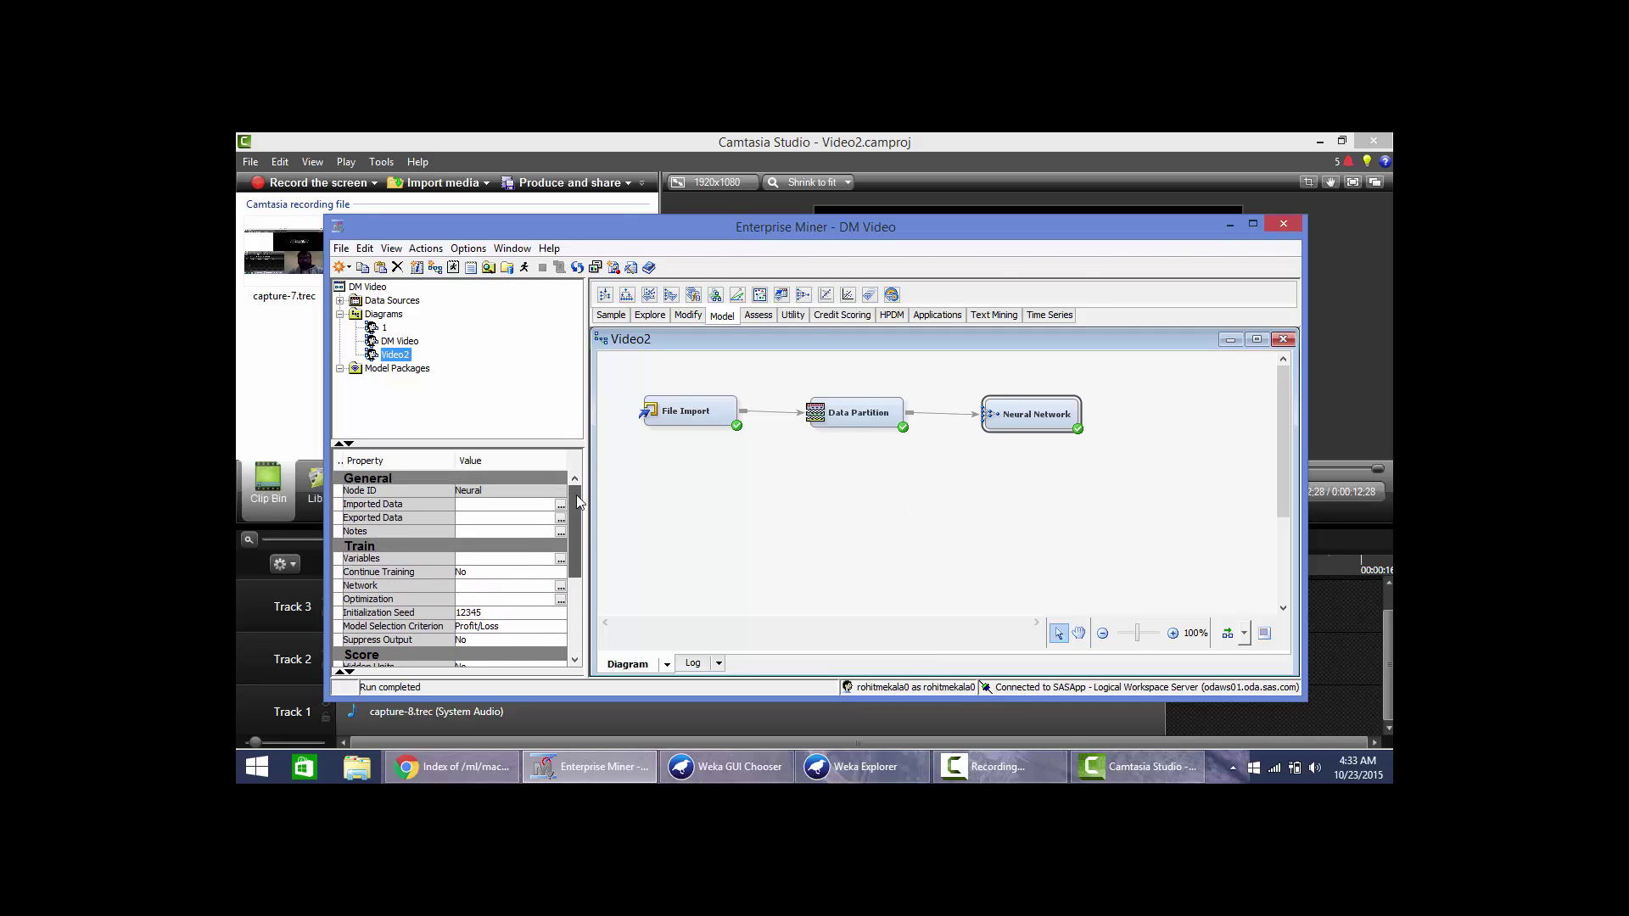
{"action": "right_click", "coordinate": [1056, 429]}
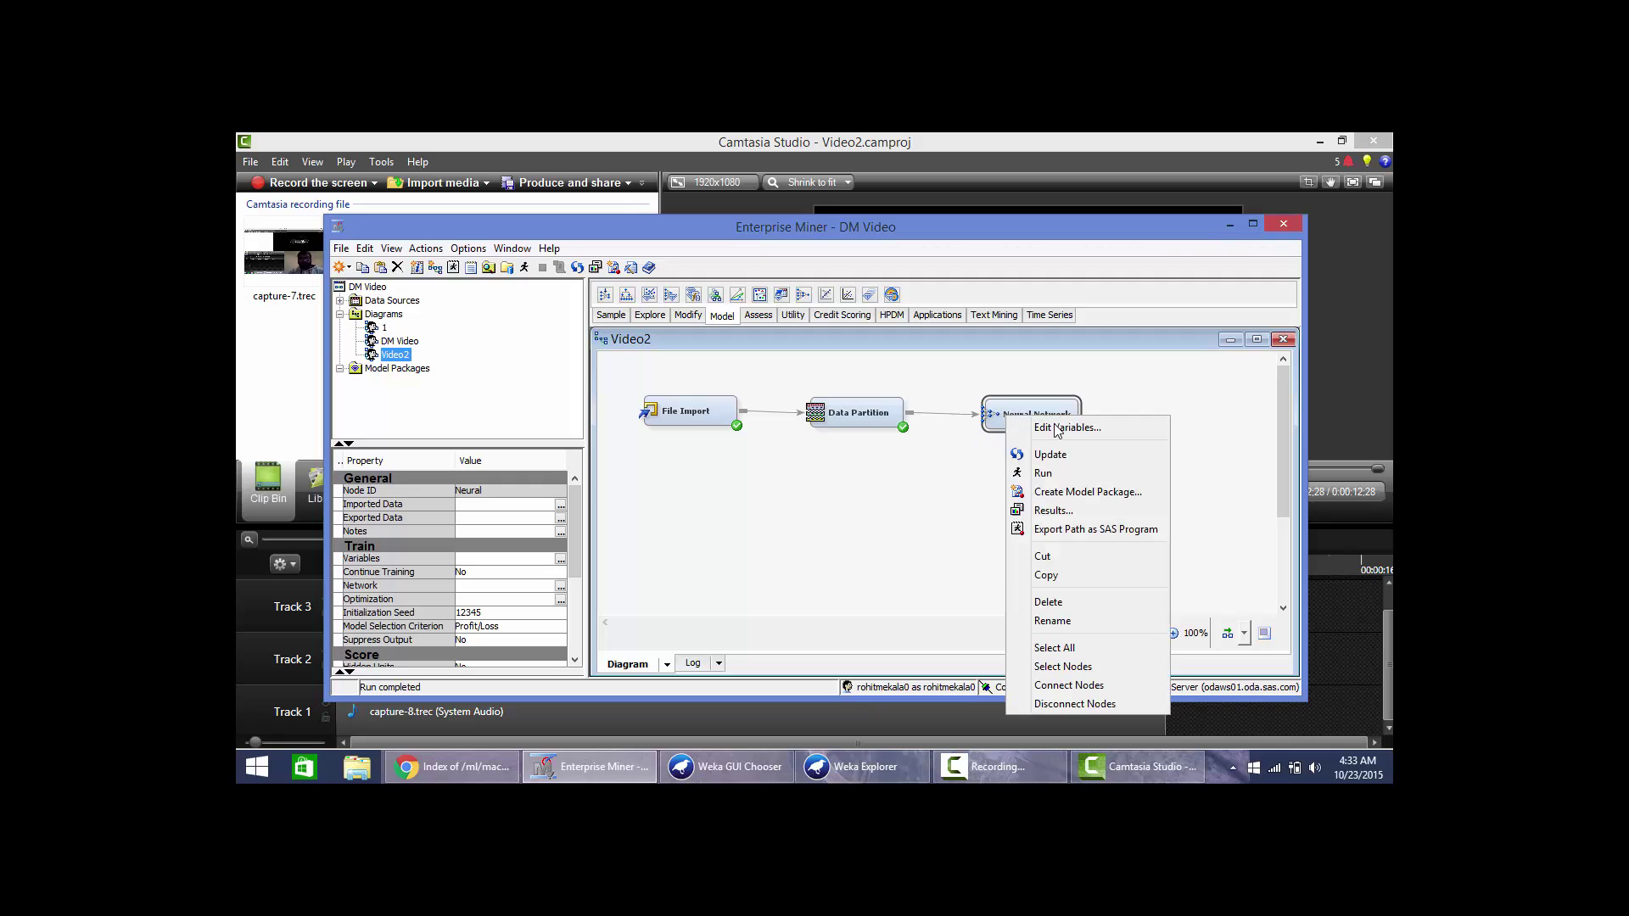
{"action": "left_click", "coordinate": [1069, 513]}
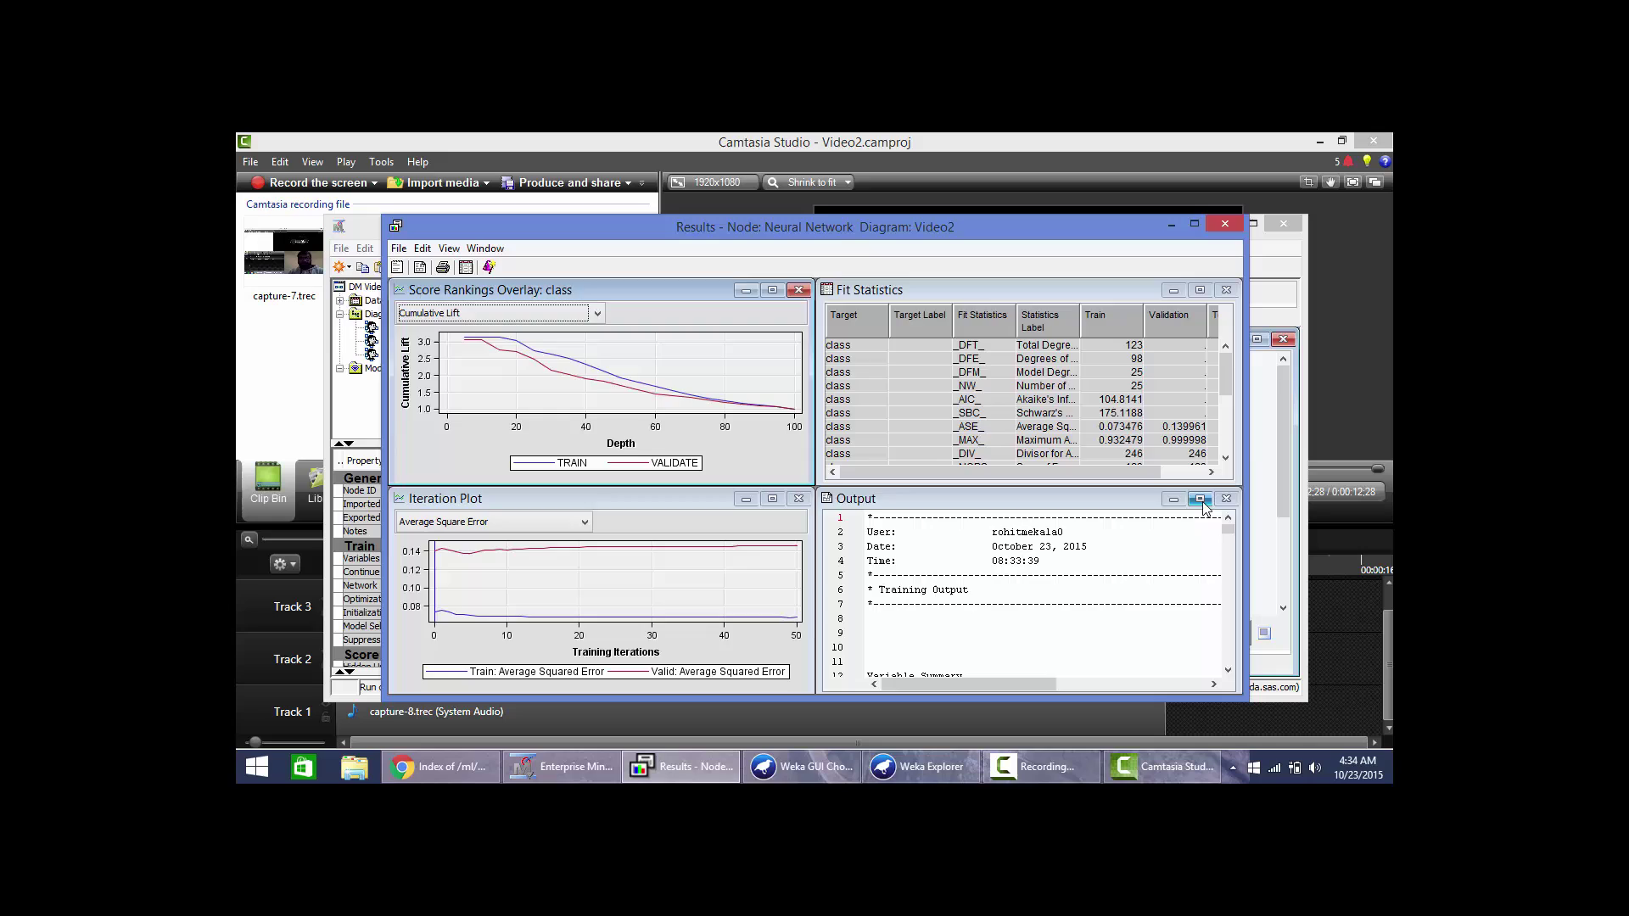
Step: Maximize the Output pane and scroll to the misclassification rates 0.146, 0.179 and 0.141
{"action": "left_click", "coordinate": [1200, 500]}
{"action": "scroll", "coordinate": [878, 507], "scroll_direction": "down", "scroll_amount": 20}
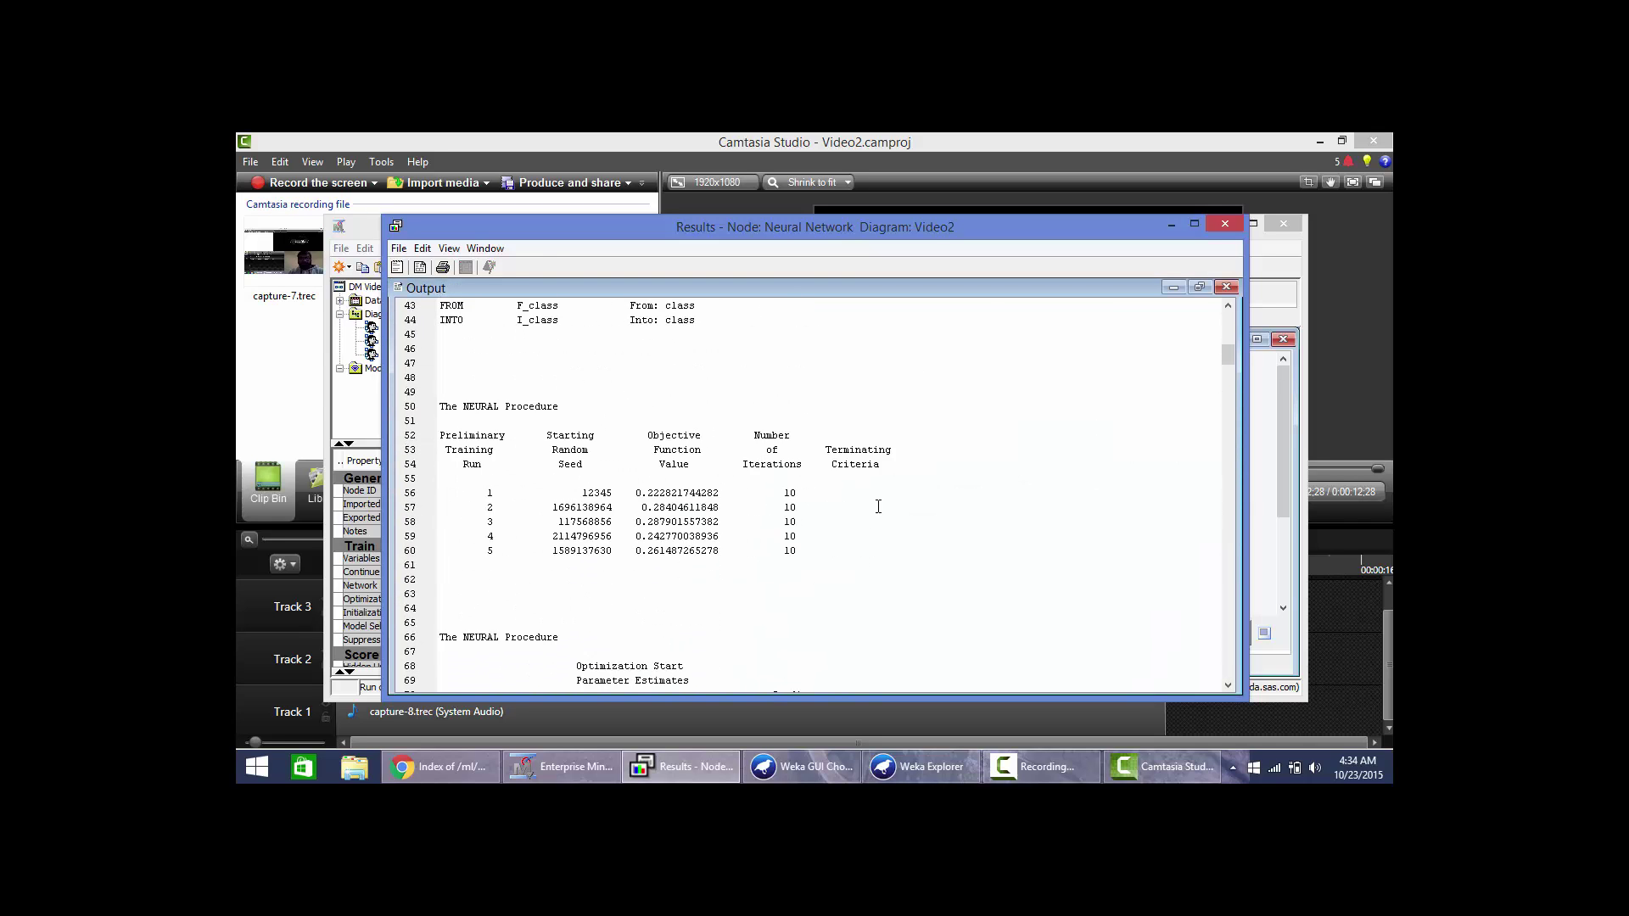
{"action": "scroll", "coordinate": [878, 506], "scroll_direction": "down", "scroll_amount": 9}
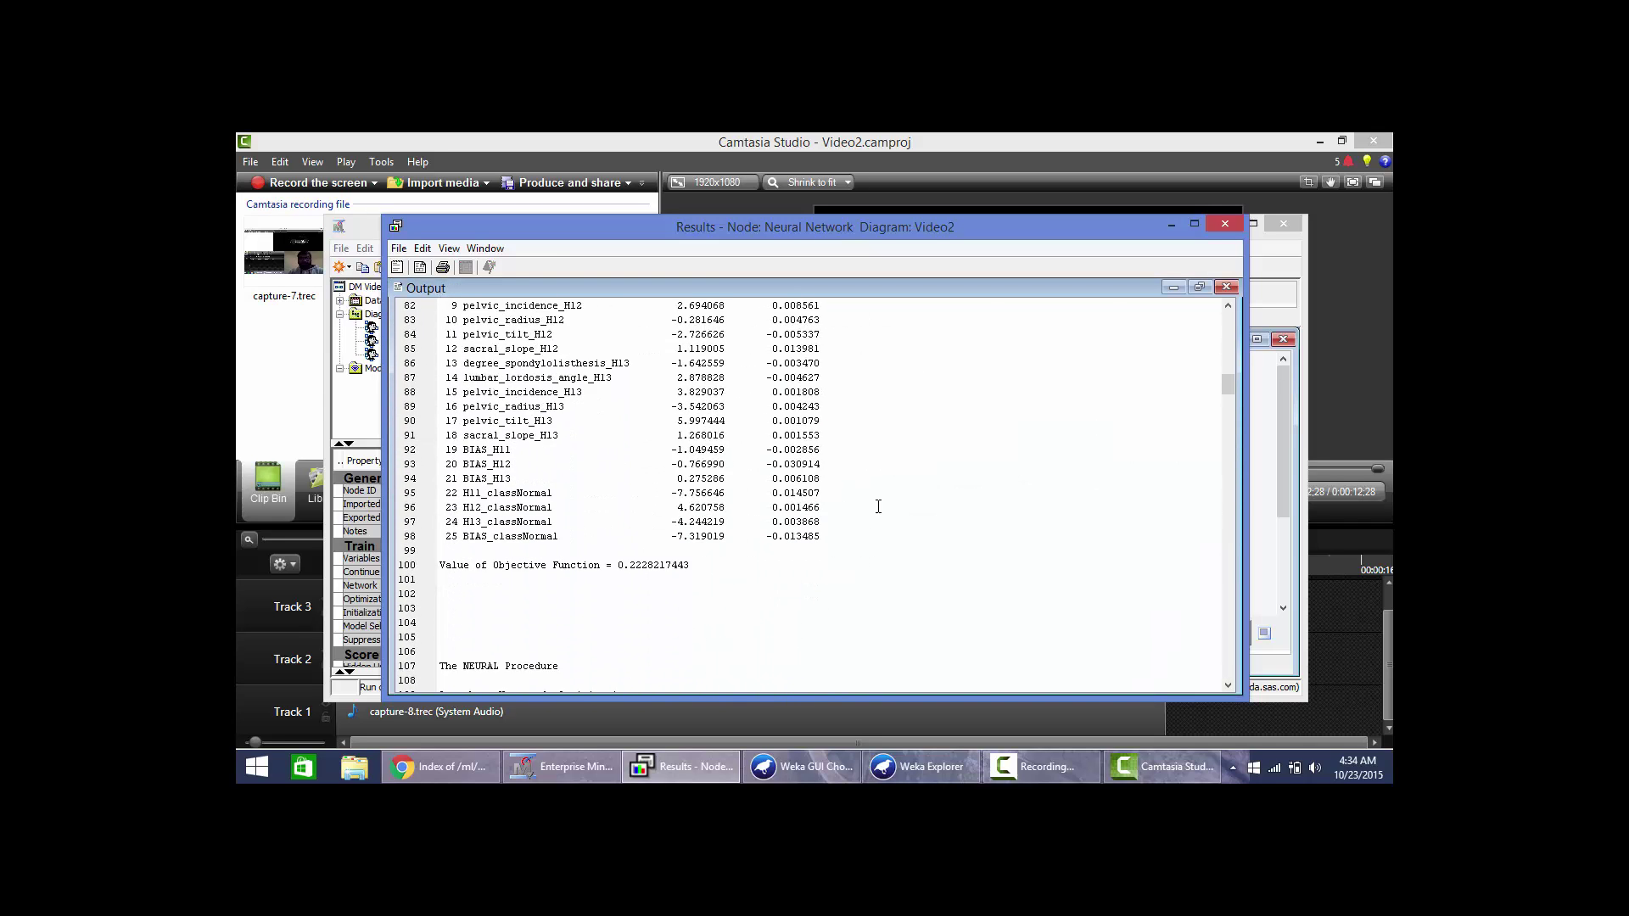
{"action": "scroll", "coordinate": [878, 507], "scroll_direction": "down", "scroll_amount": 6}
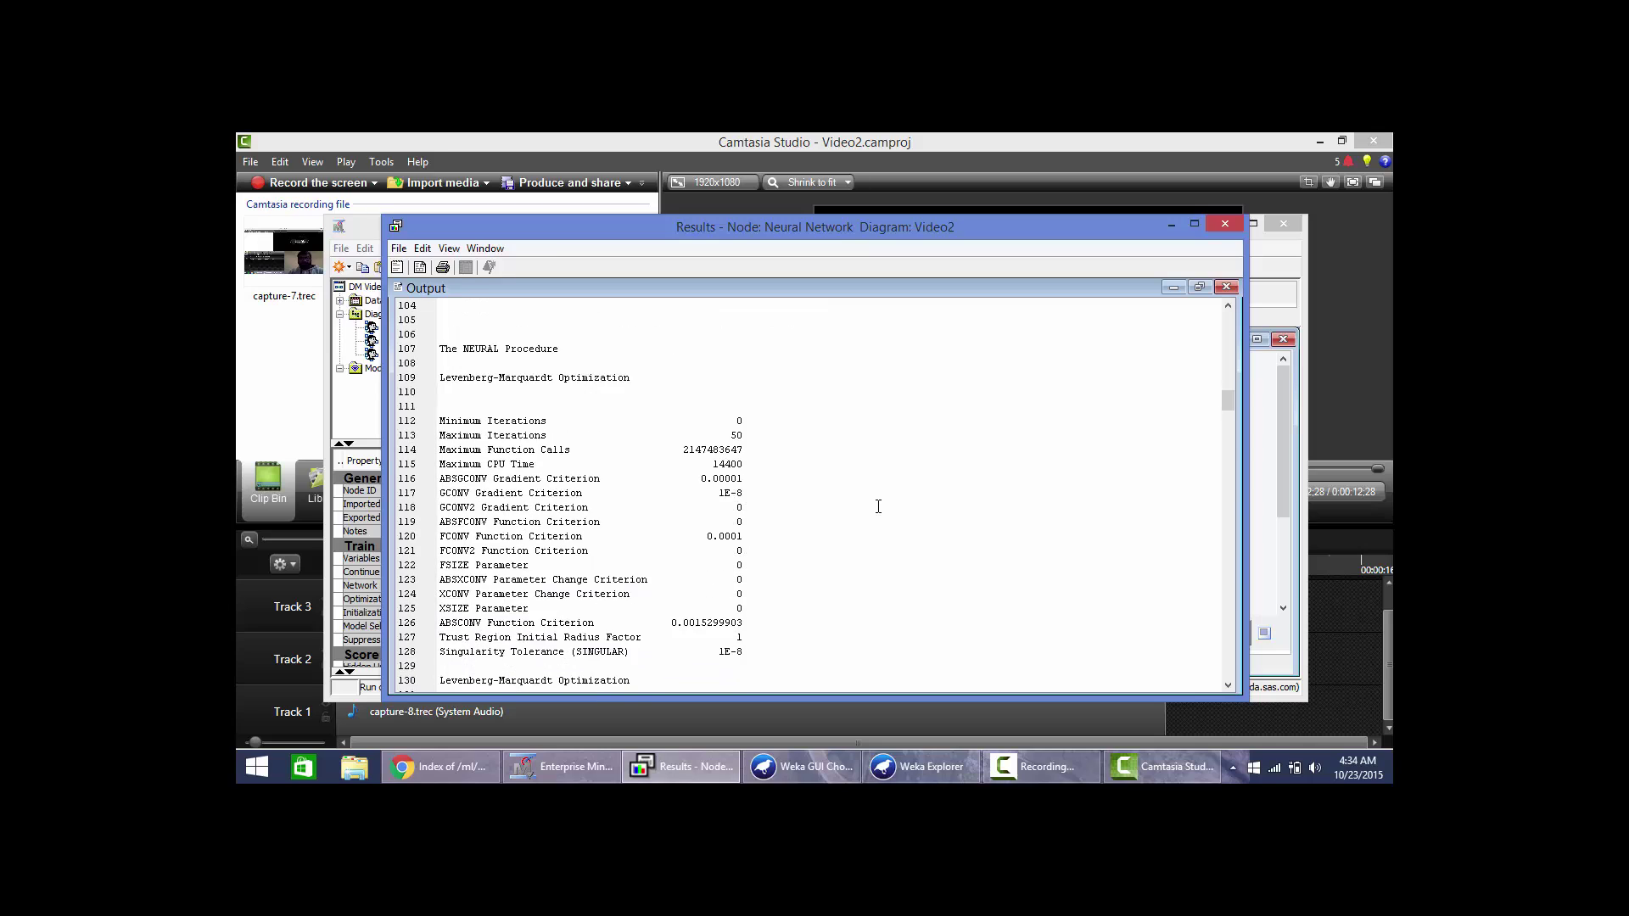
{"action": "scroll", "coordinate": [878, 506], "scroll_direction": "down", "scroll_amount": 11}
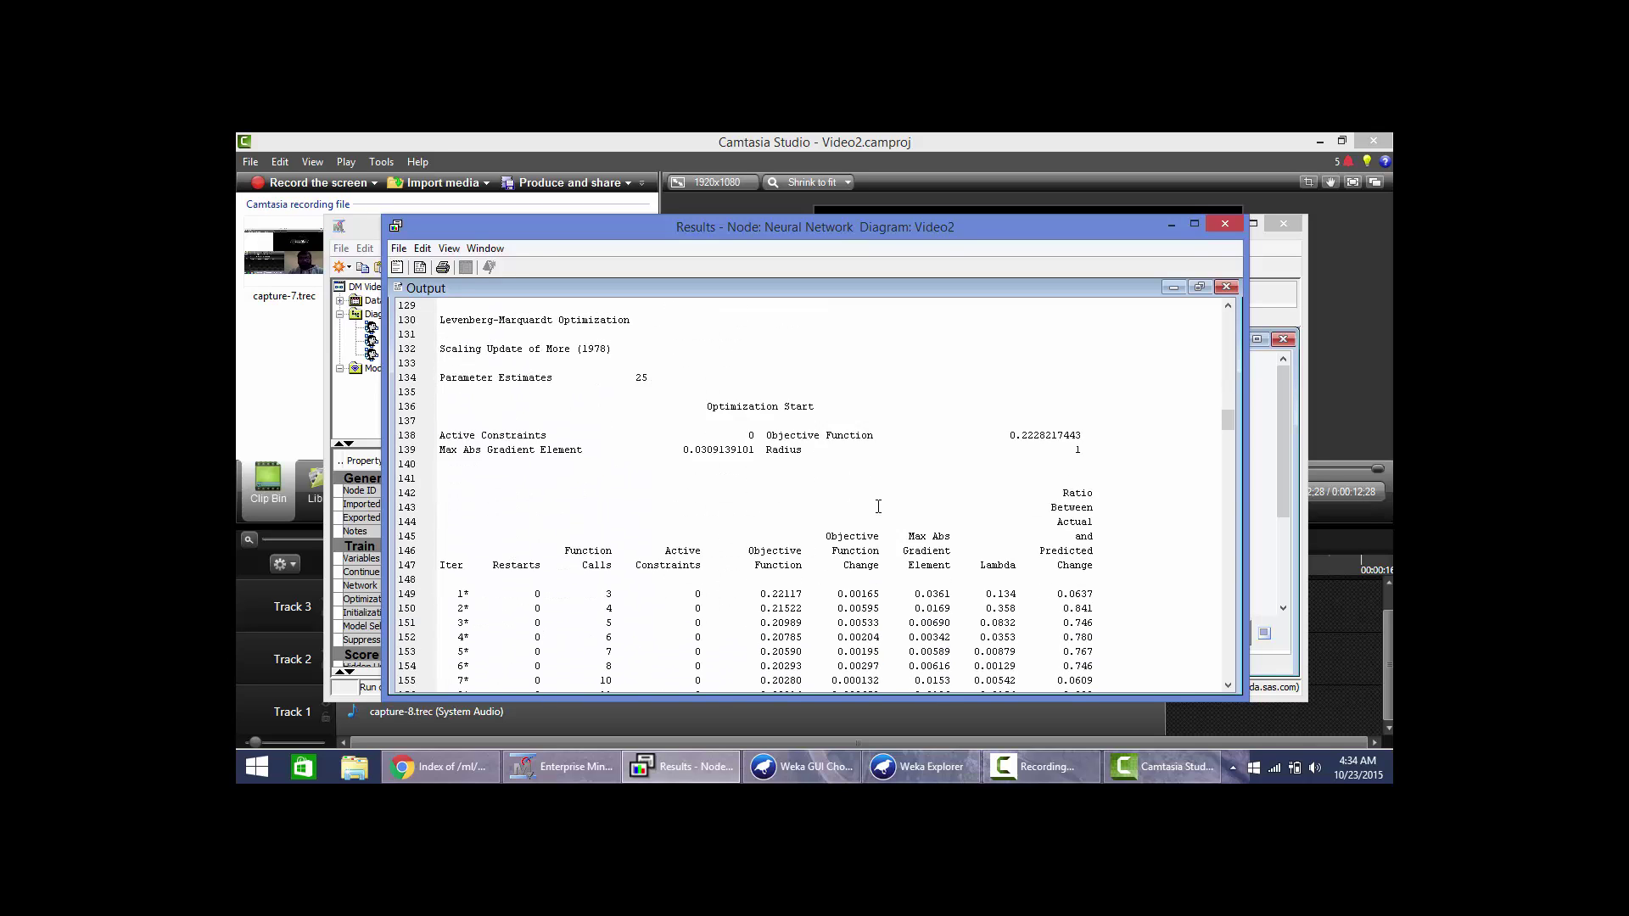
{"action": "scroll", "coordinate": [879, 507], "scroll_direction": "down", "scroll_amount": 16}
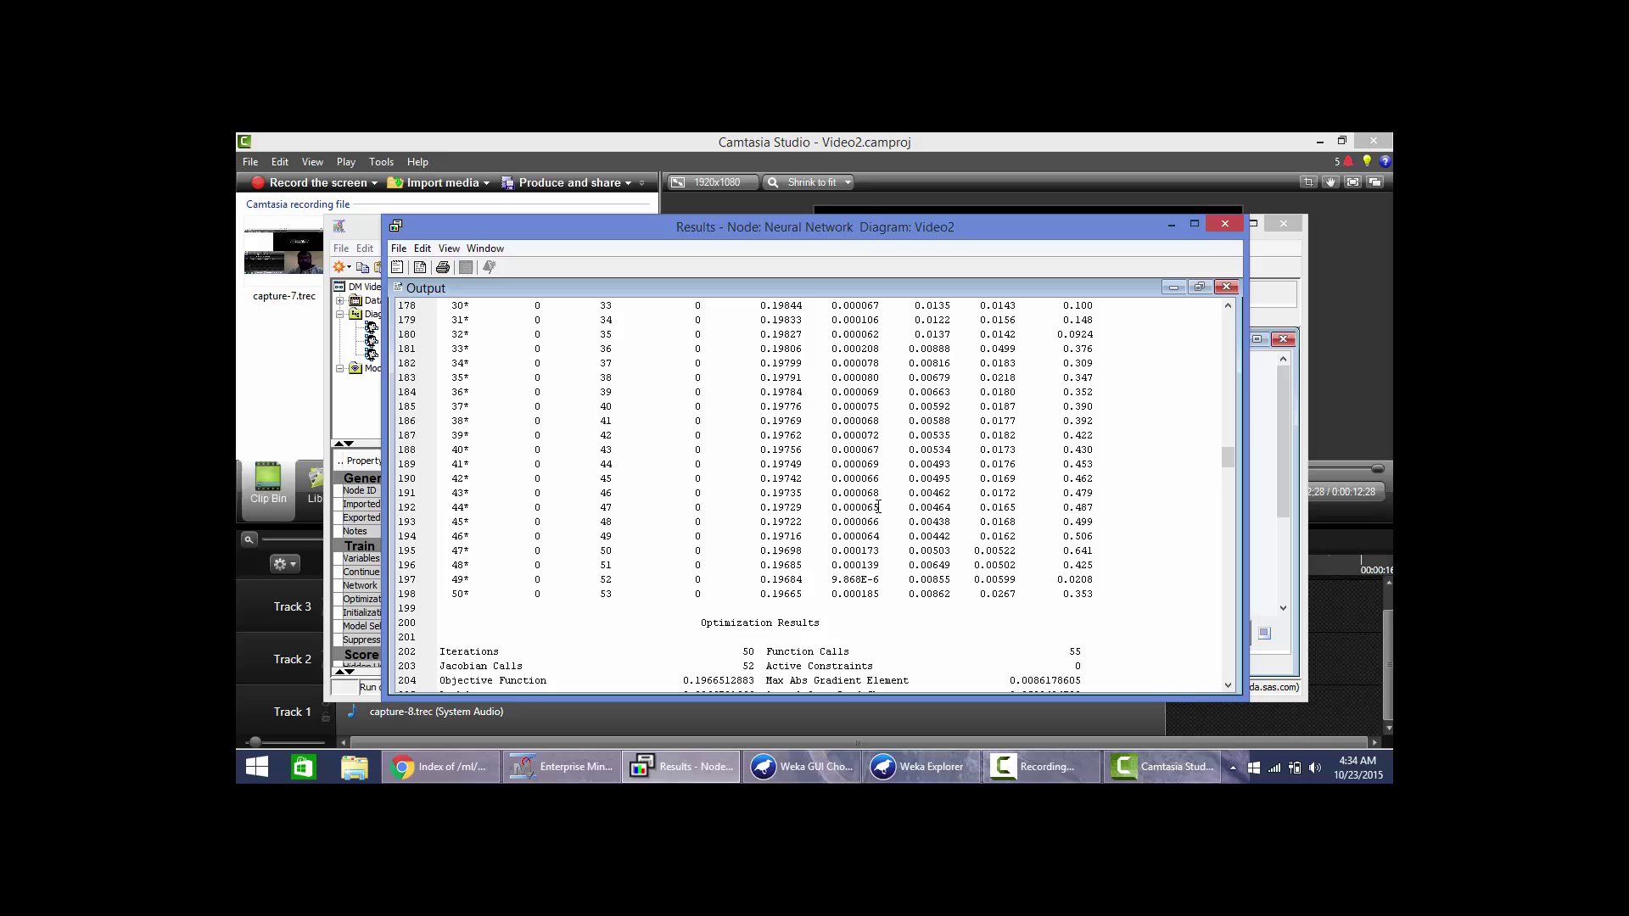
{"action": "scroll", "coordinate": [878, 506], "scroll_direction": "down", "scroll_amount": 8}
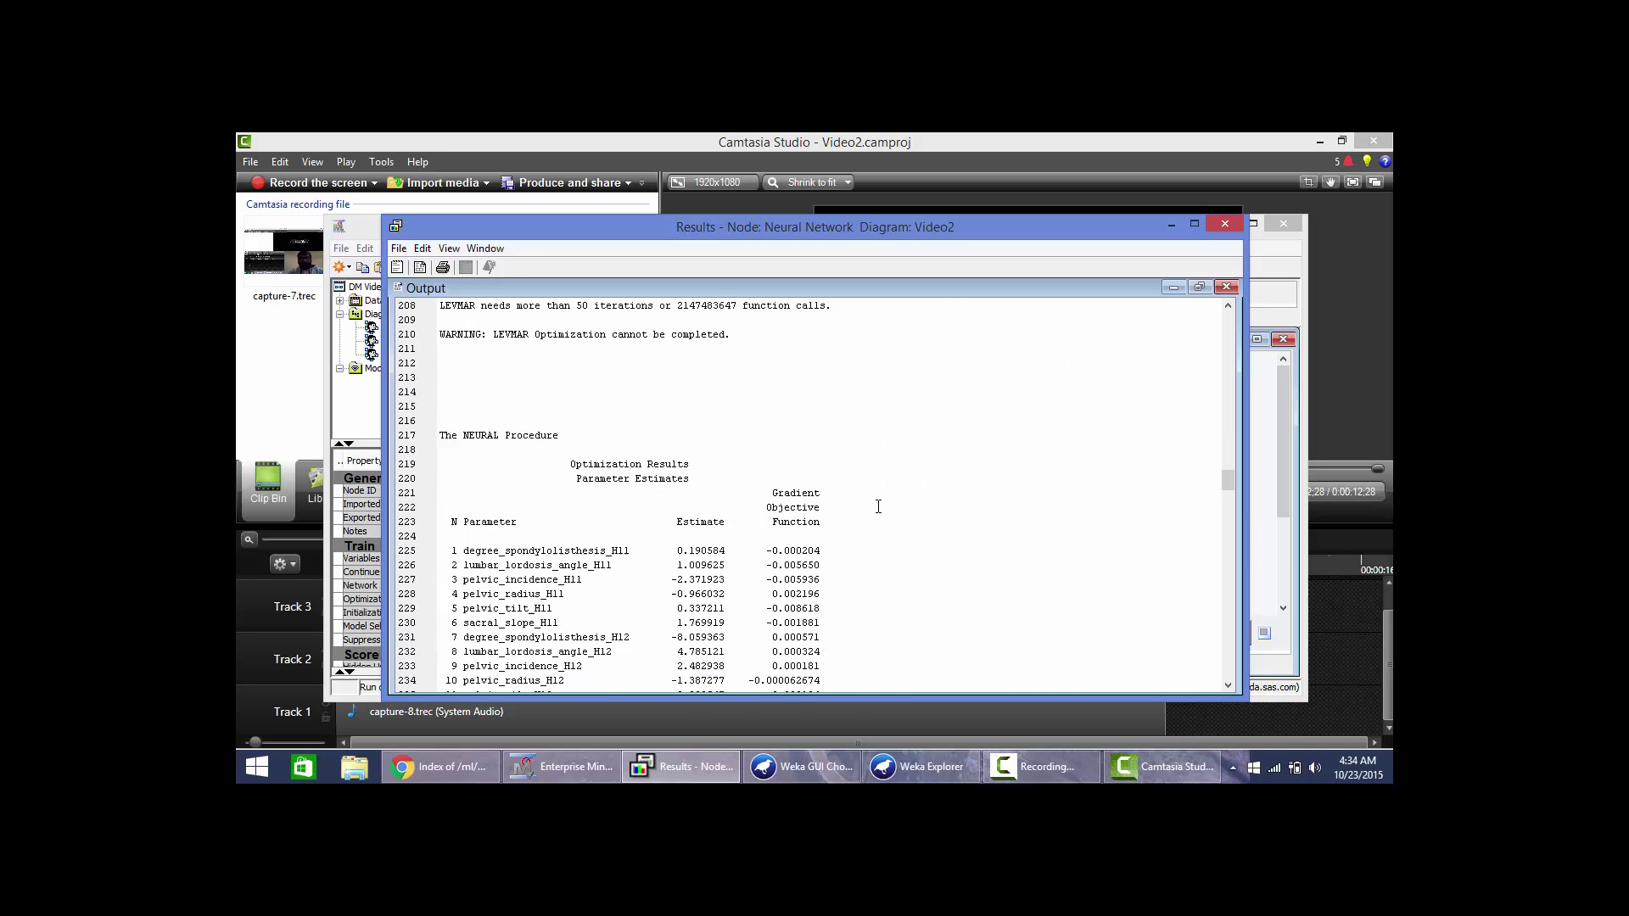
{"action": "scroll", "coordinate": [878, 506], "scroll_direction": "up", "scroll_amount": 2}
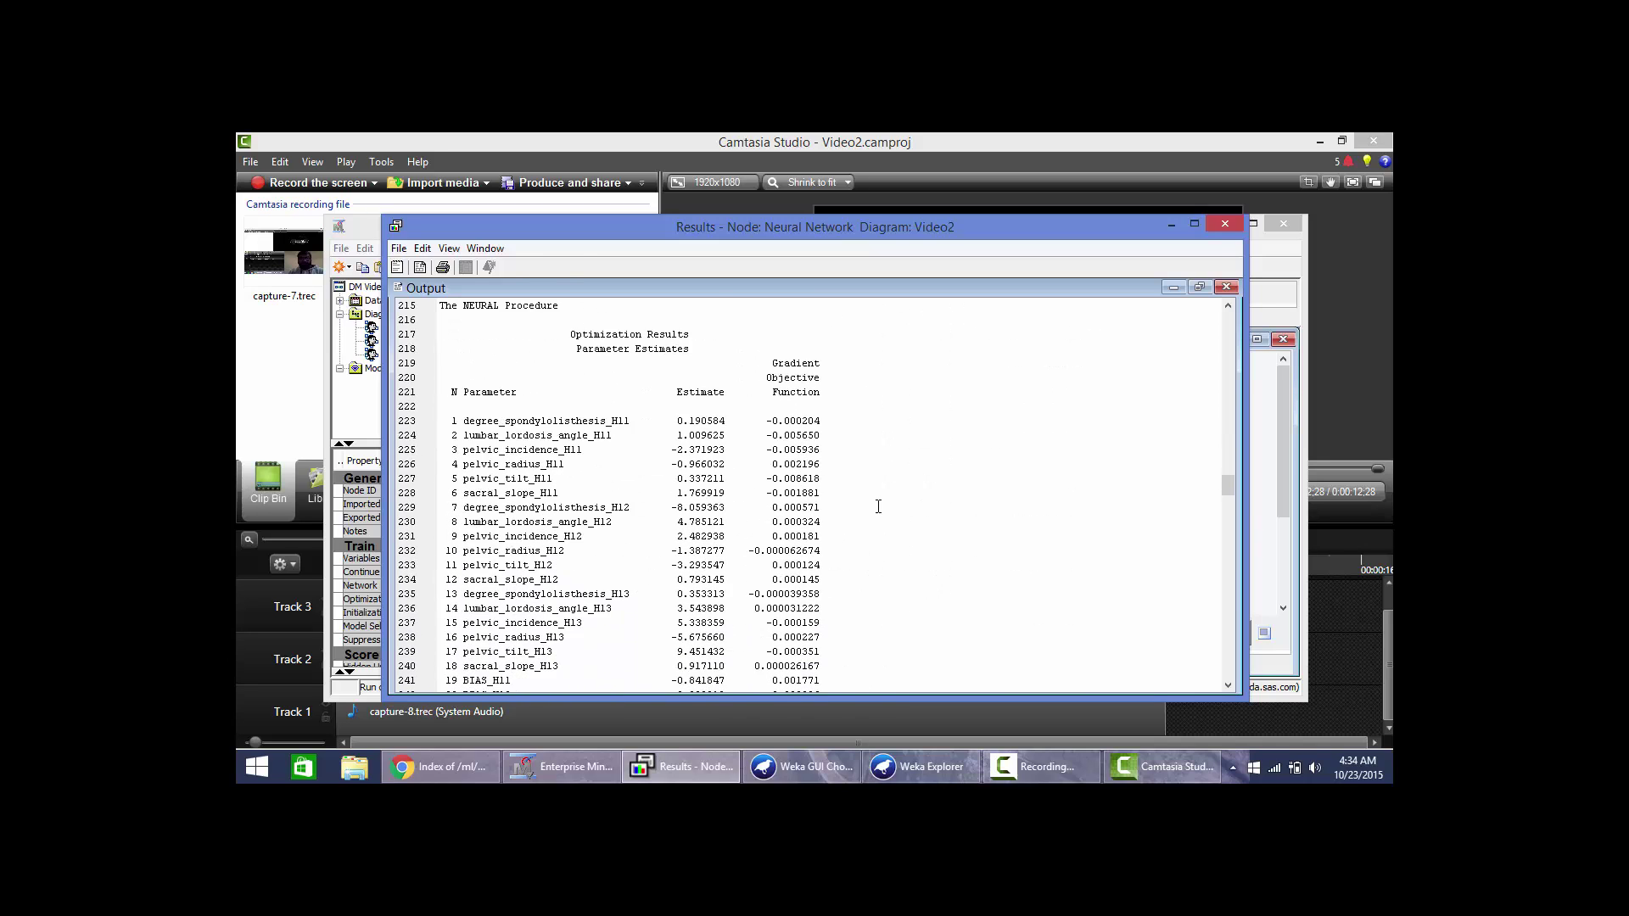
{"action": "scroll", "coordinate": [878, 506], "scroll_direction": "down", "scroll_amount": 5}
{"action": "scroll", "coordinate": [878, 507], "scroll_direction": "down", "scroll_amount": 11}
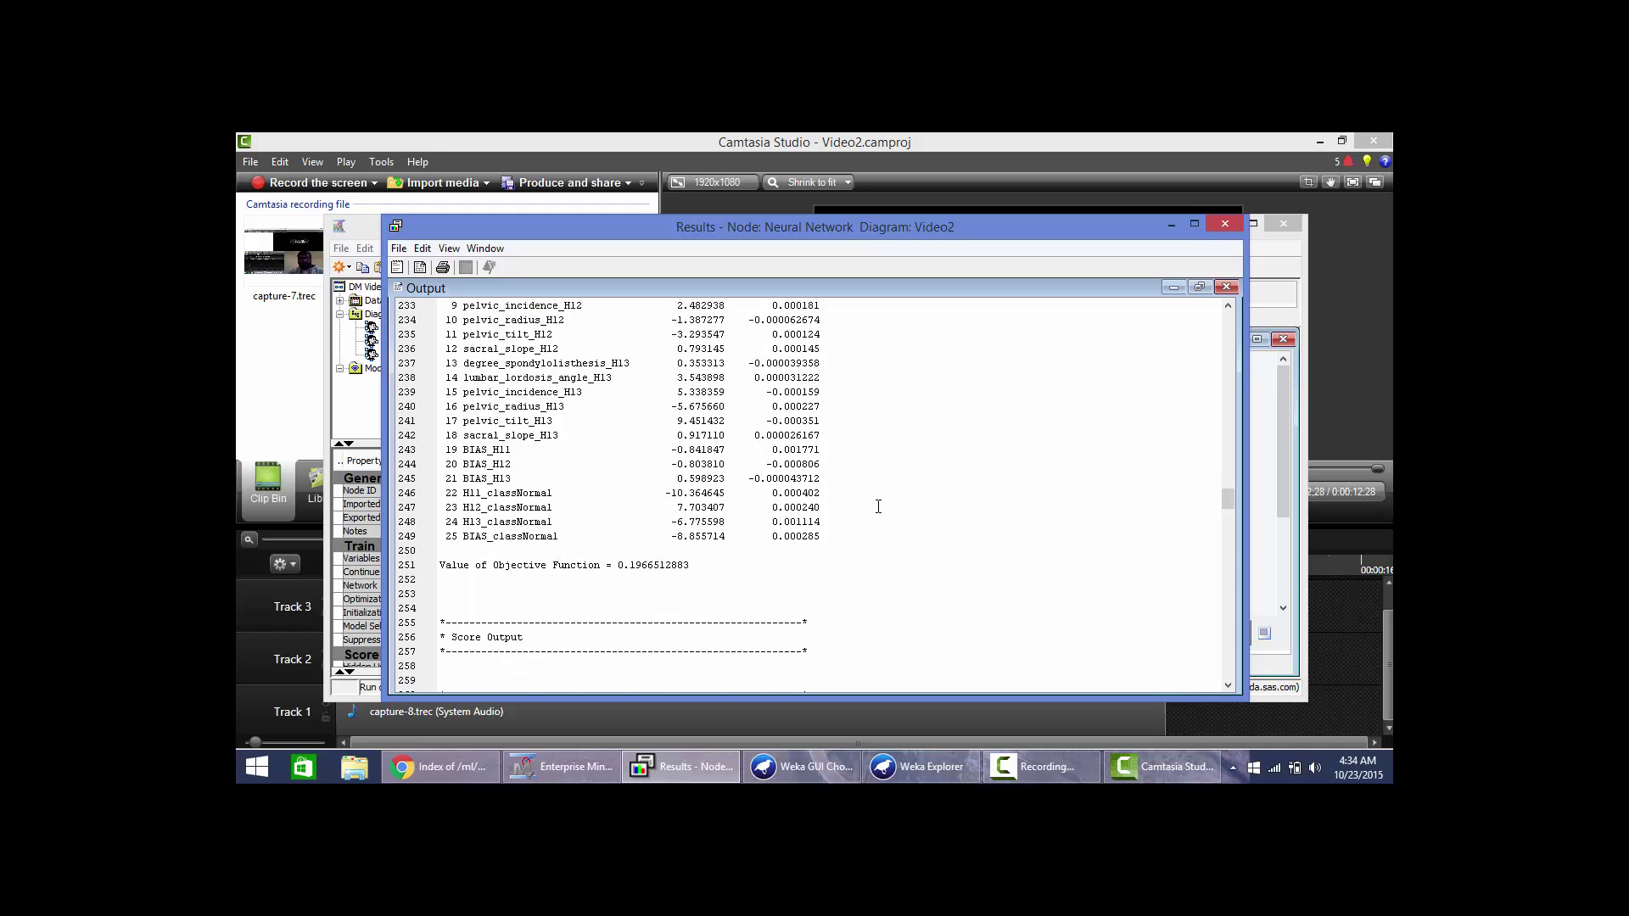
{"action": "scroll", "coordinate": [878, 507], "scroll_direction": "down", "scroll_amount": 4}
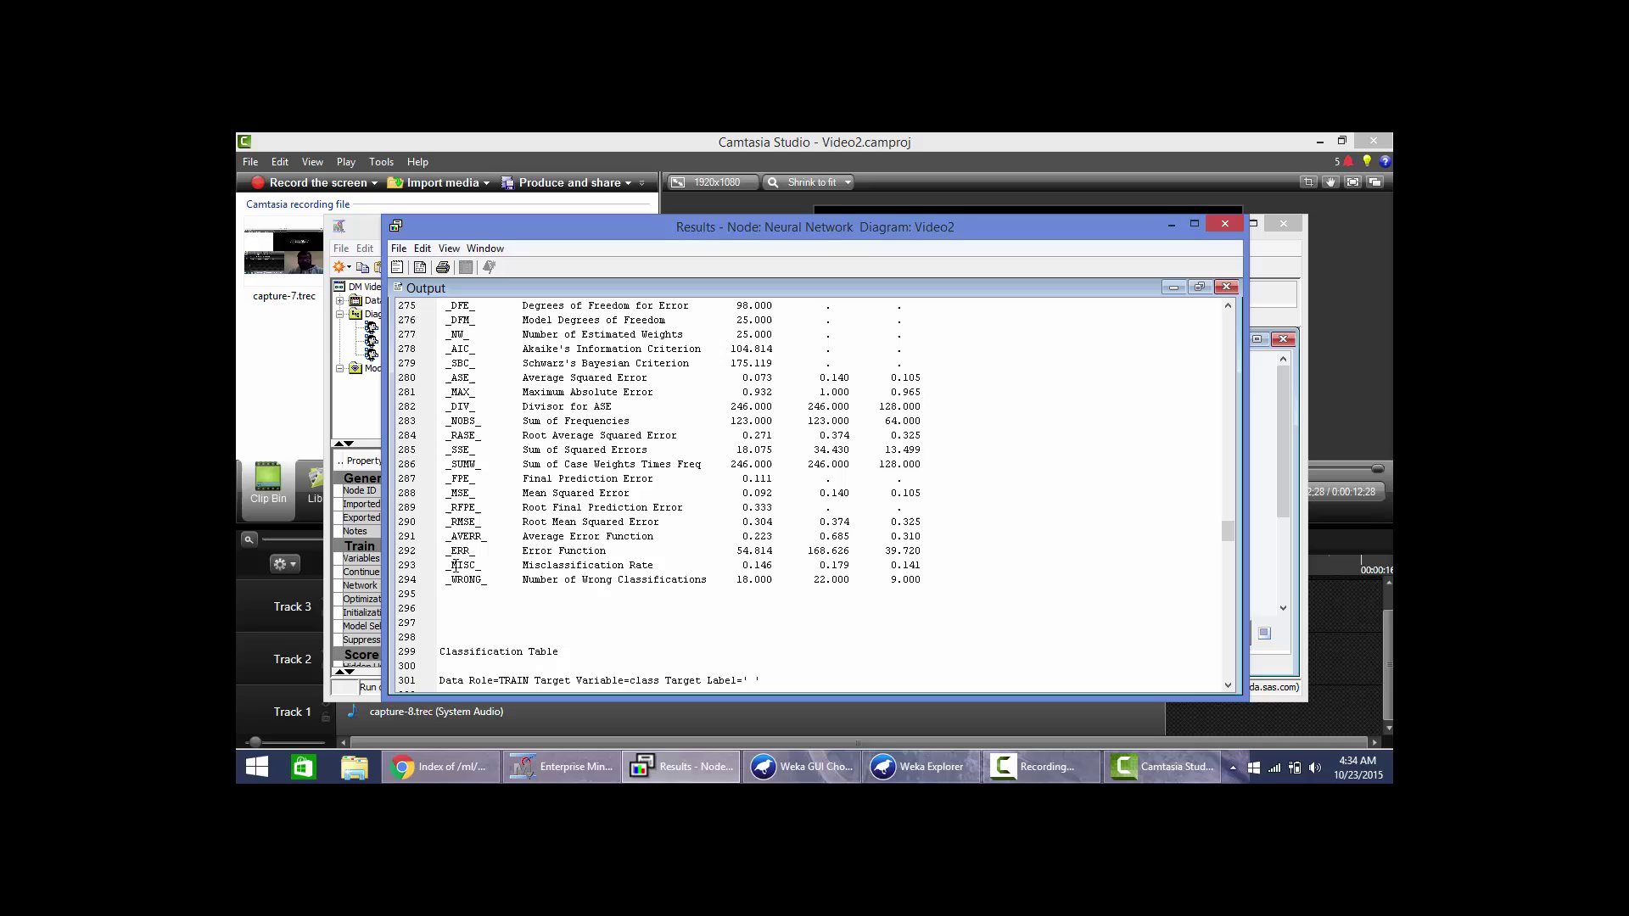
Step: Select the Misclassification Rate line (0.146 train, 0.179 validation, 0.141 test) in Fit Statistics output
{"action": "left_click_drag", "start_coordinate": [522, 565], "coordinate": [917, 566]}
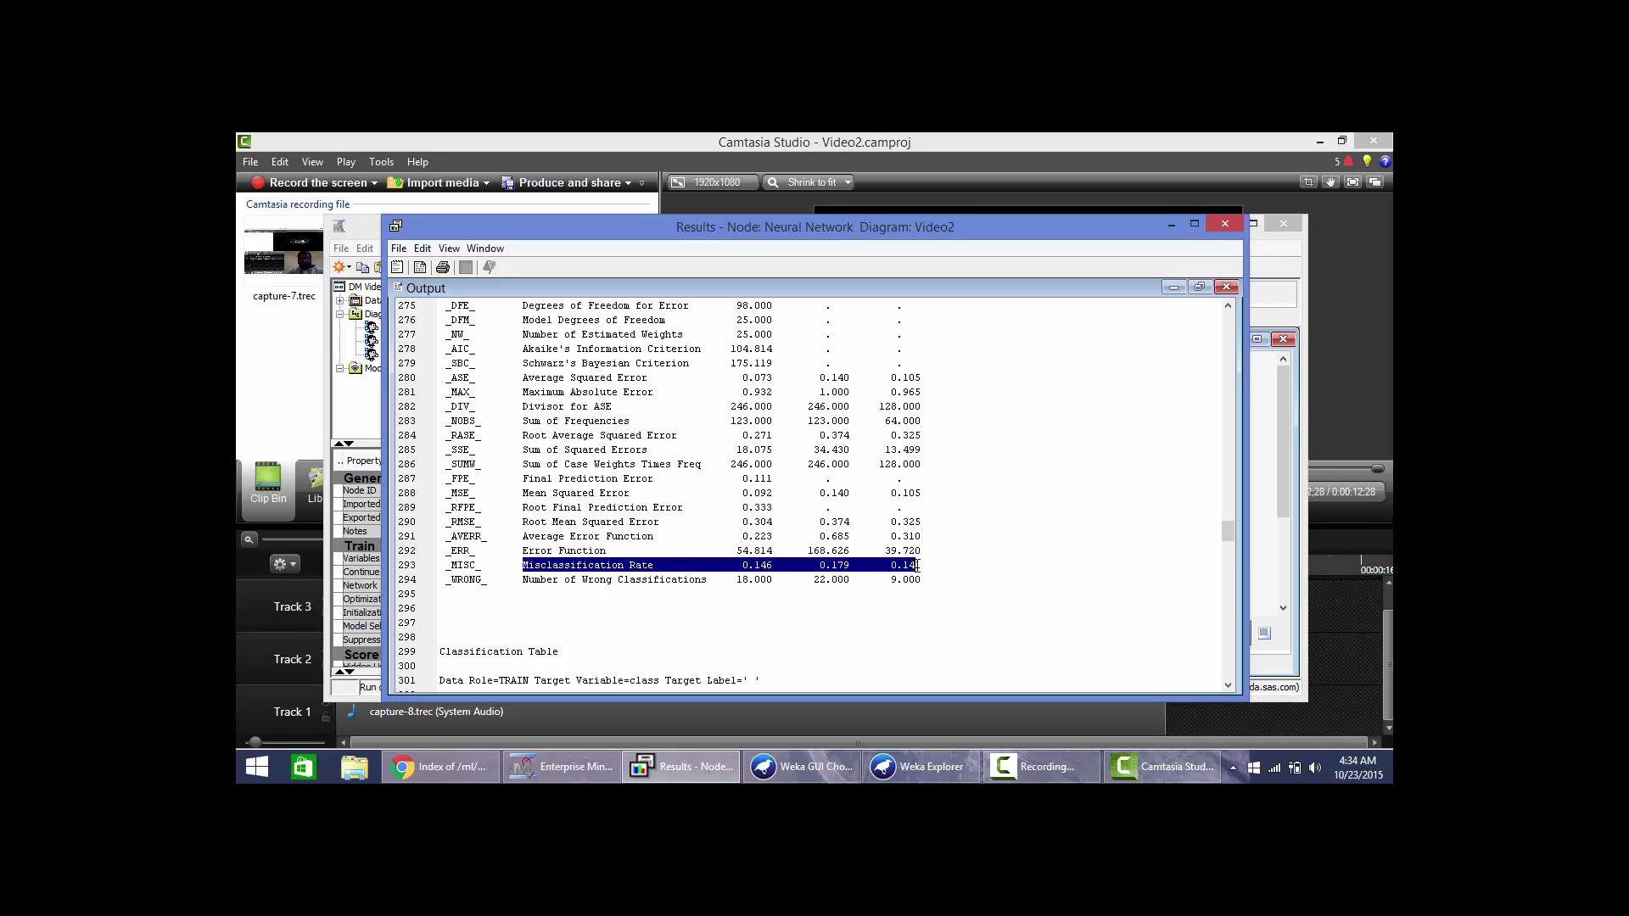
{"action": "left_click", "coordinate": [971, 568]}
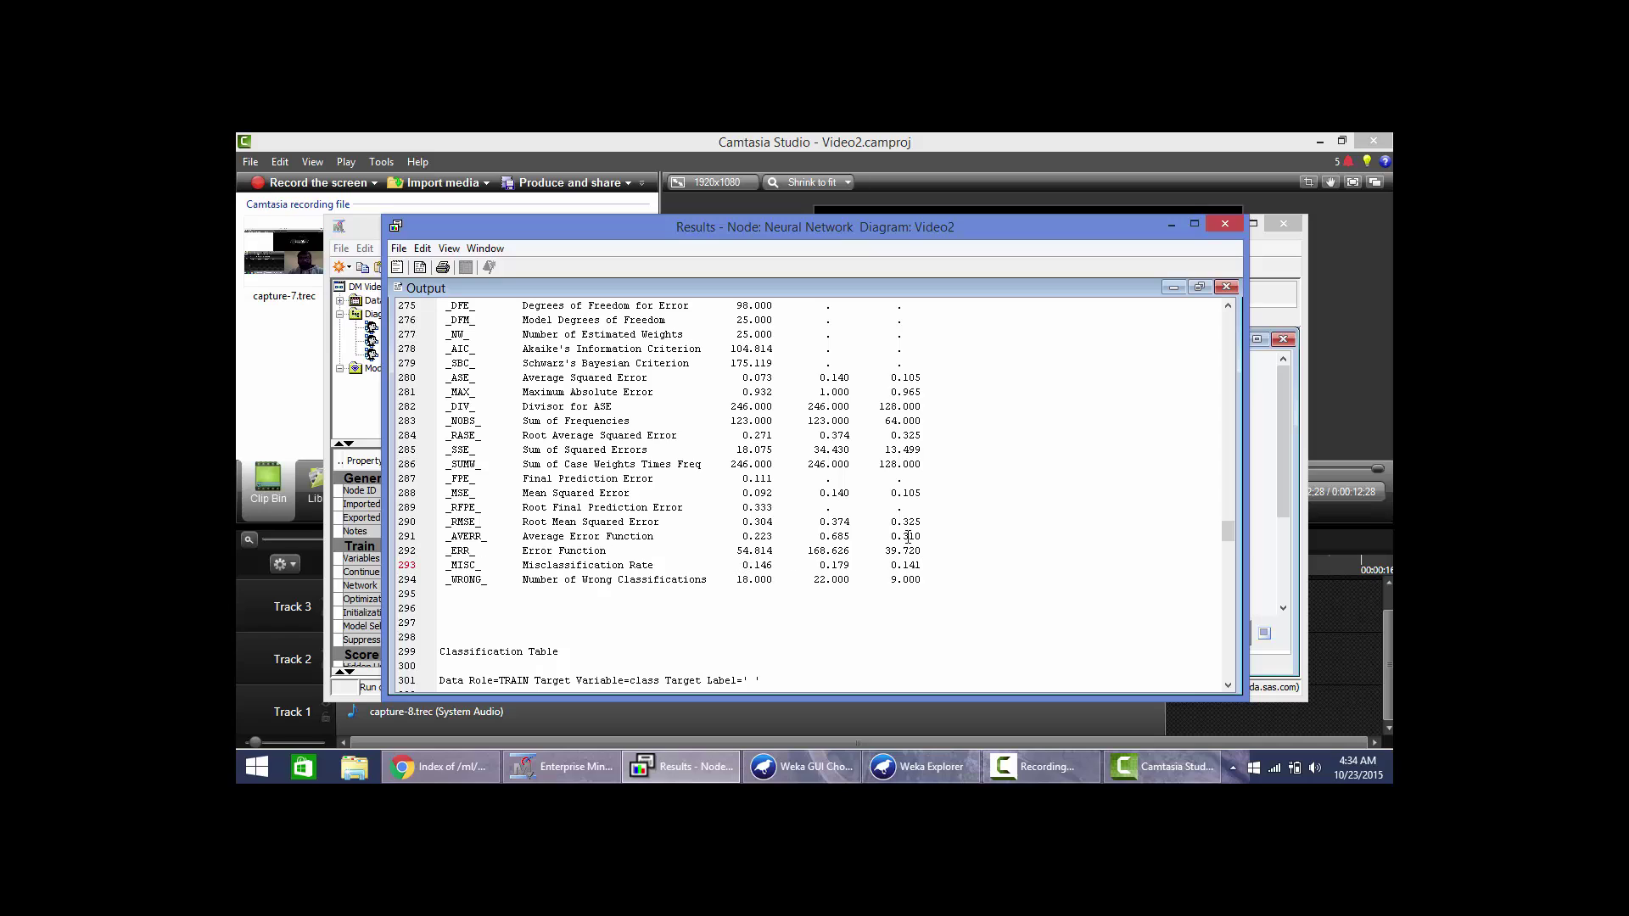
{"action": "scroll", "coordinate": [925, 536], "scroll_direction": "up", "scroll_amount": 3}
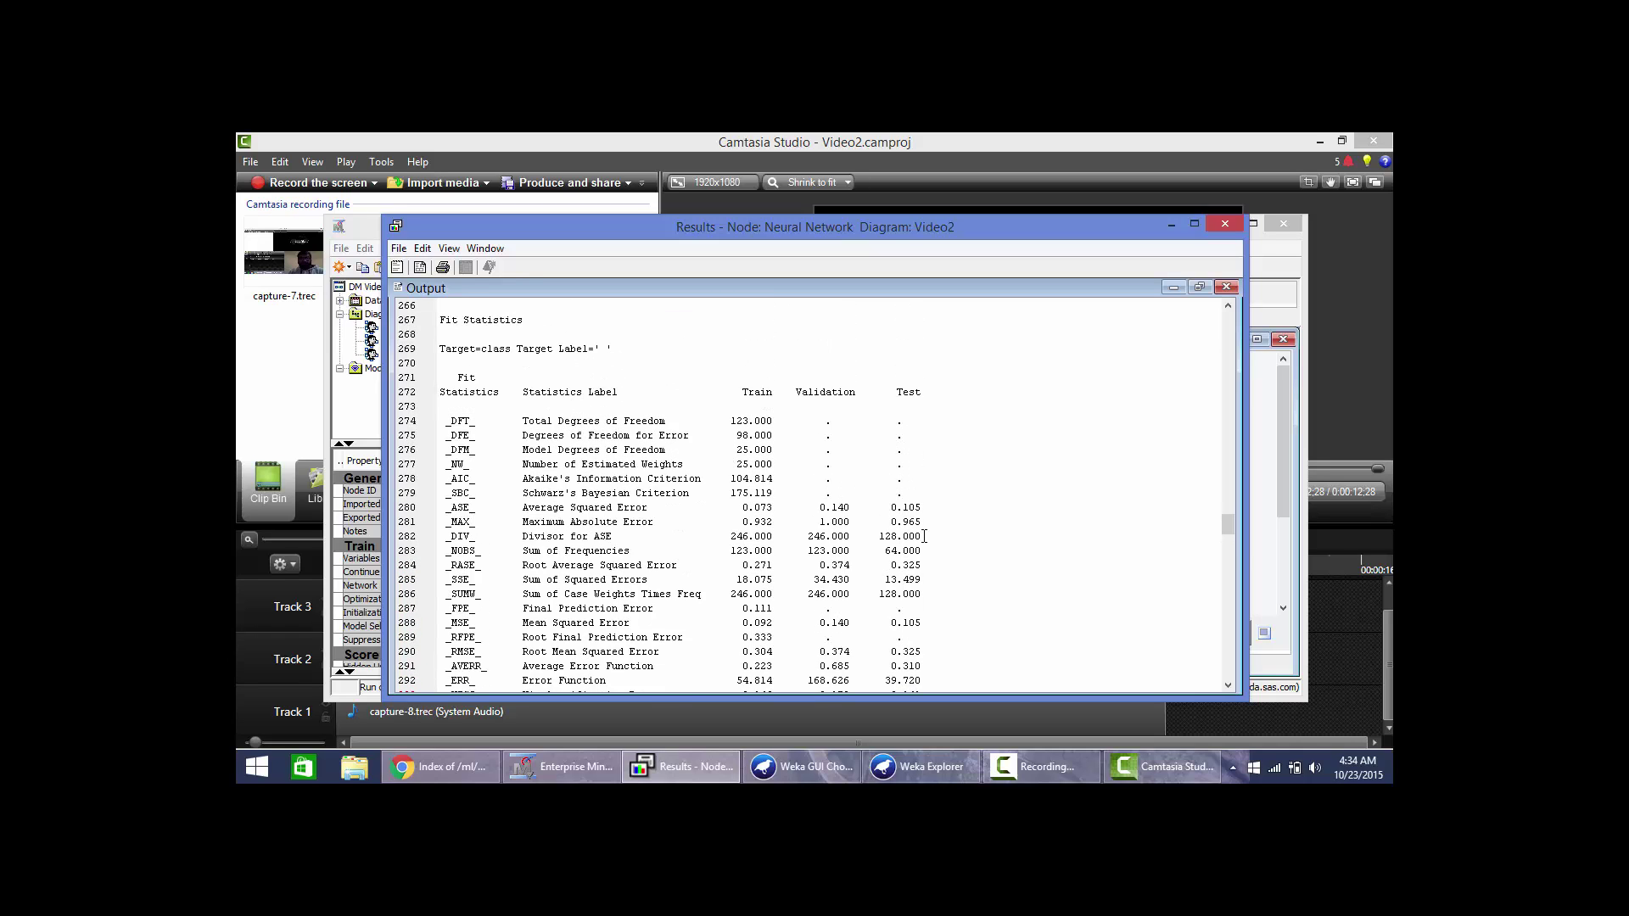
{"action": "scroll", "coordinate": [924, 536], "scroll_direction": "down", "scroll_amount": 1}
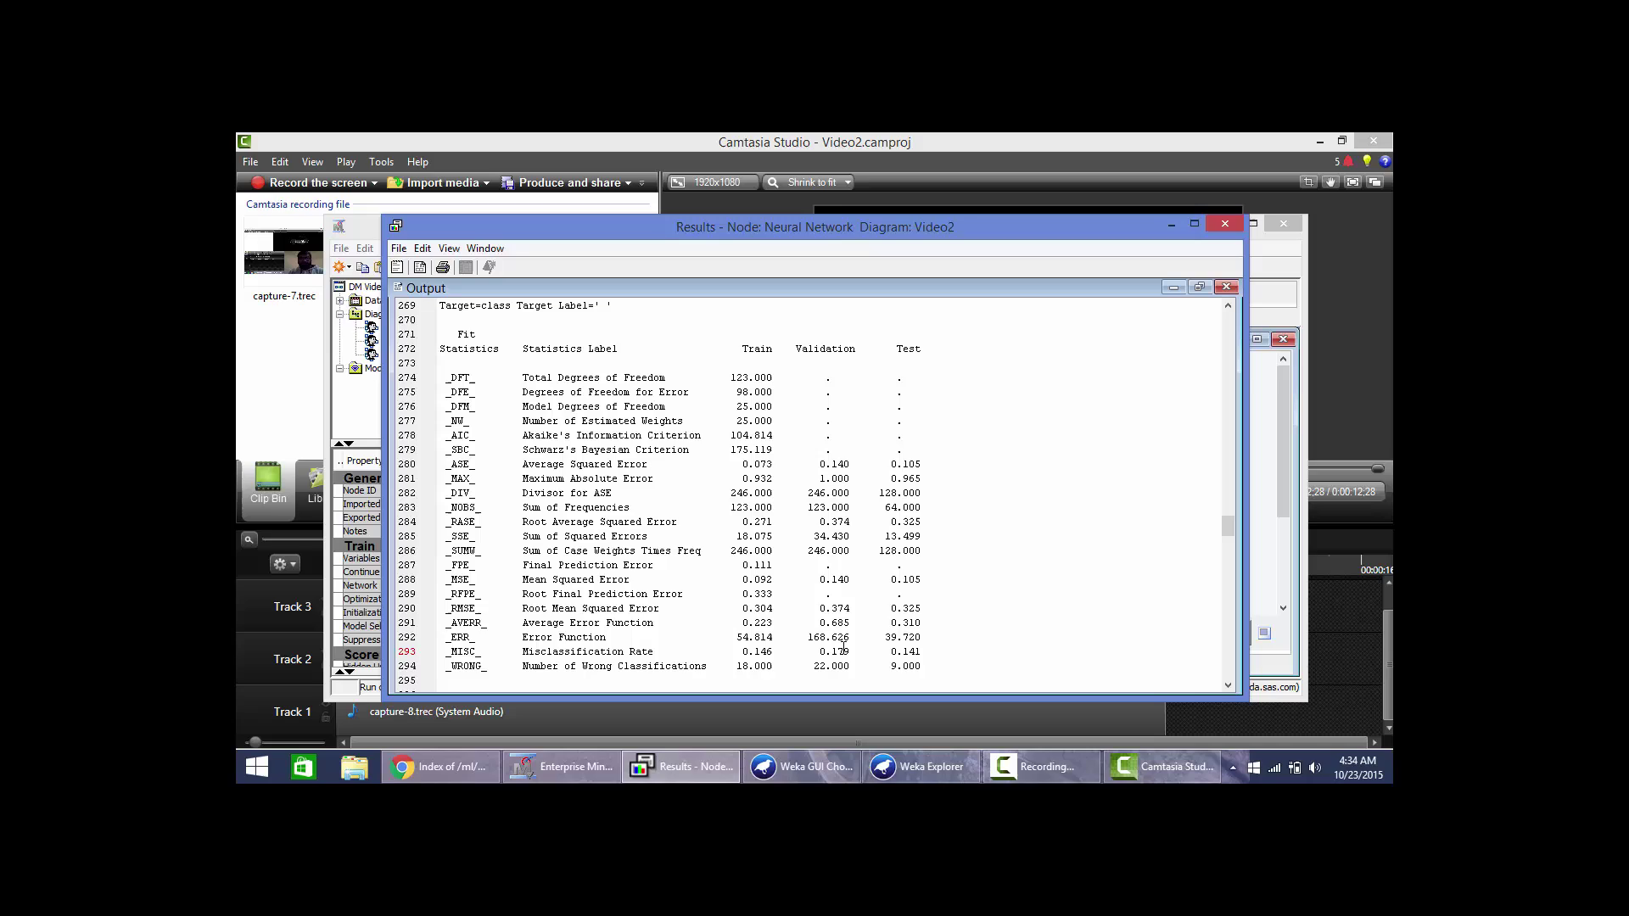